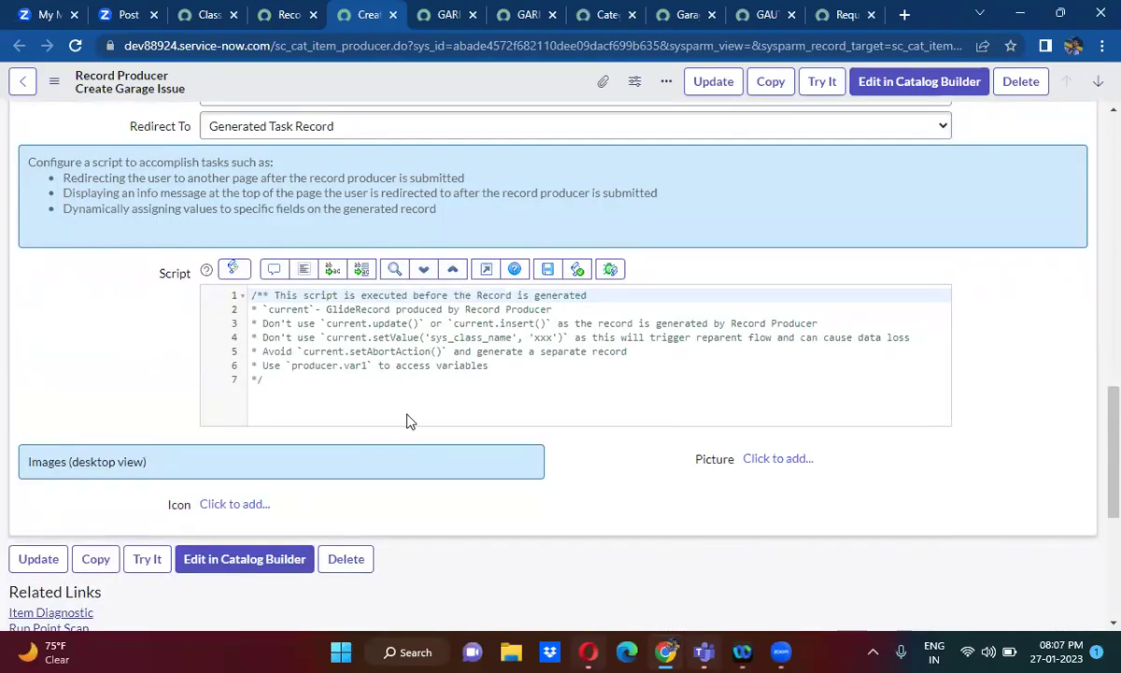
Add two blank lines below the comment block in the record producer's Script.
left_click(279, 380)
key("Return")
key("Return")
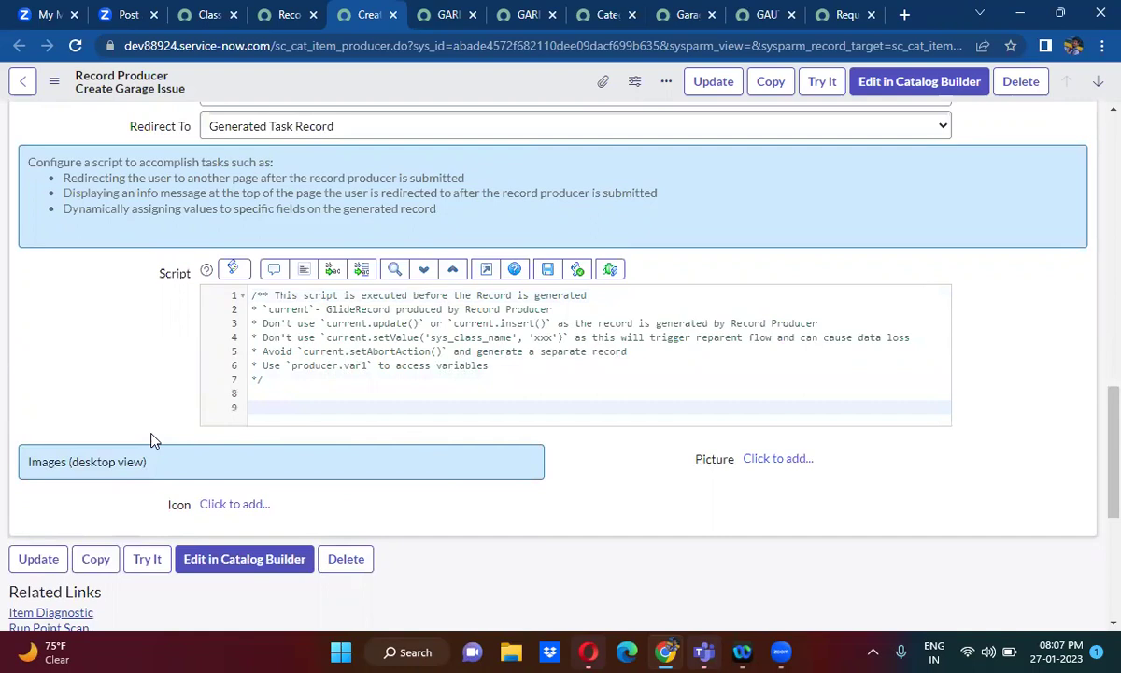
Review the Create Garage Issue record producer's general details, Script field and list of variables.
scroll(154, 439, "down", 5)
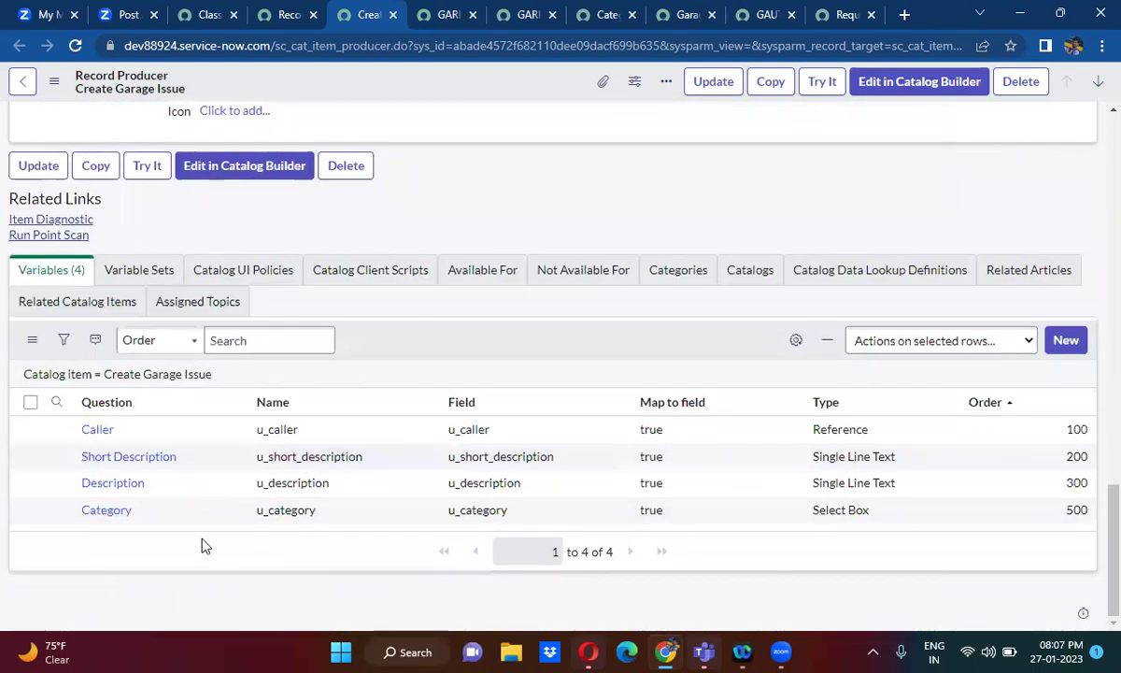
left_click(233, 342)
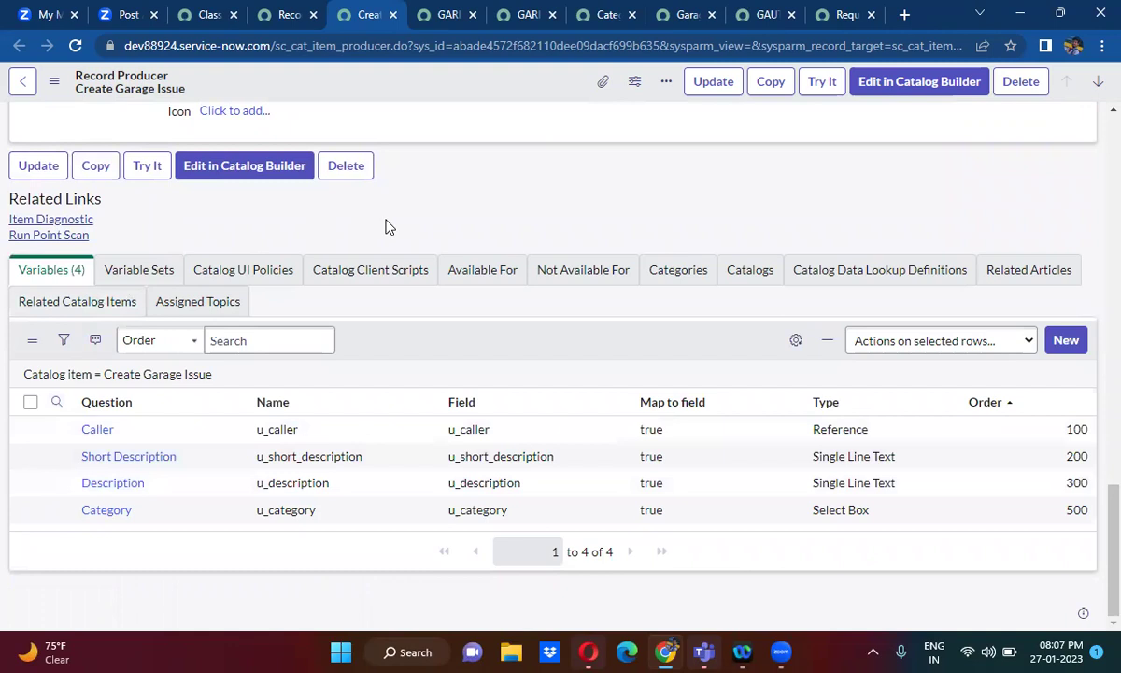
scroll(390, 227, "up", 3)
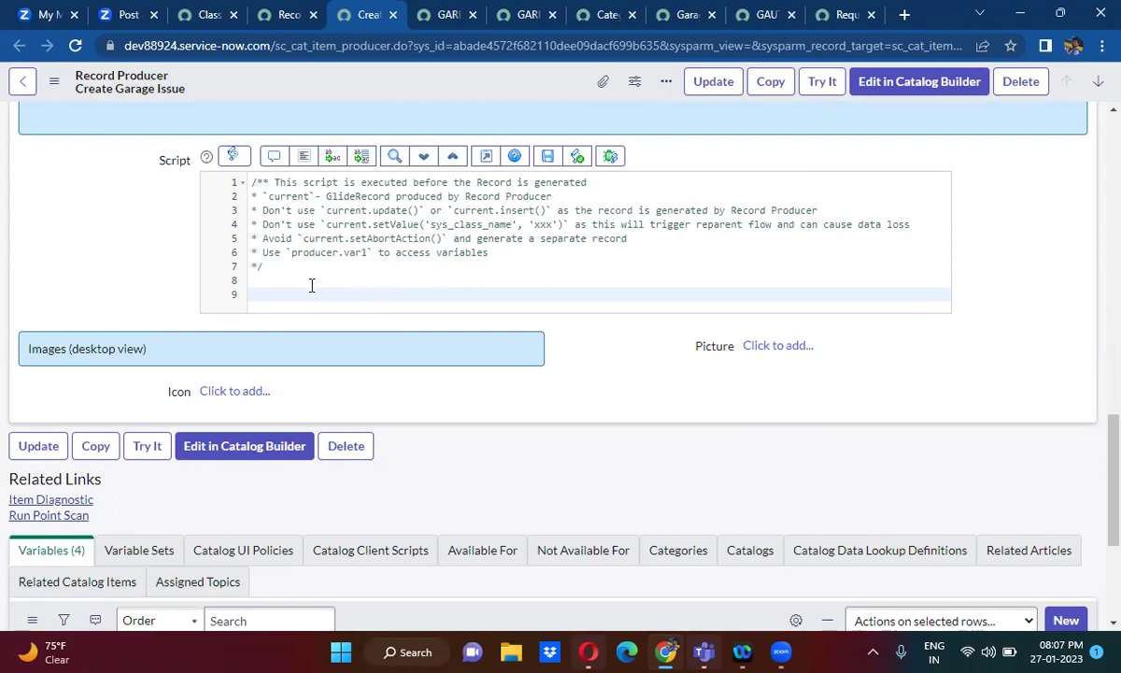
left_click(280, 285)
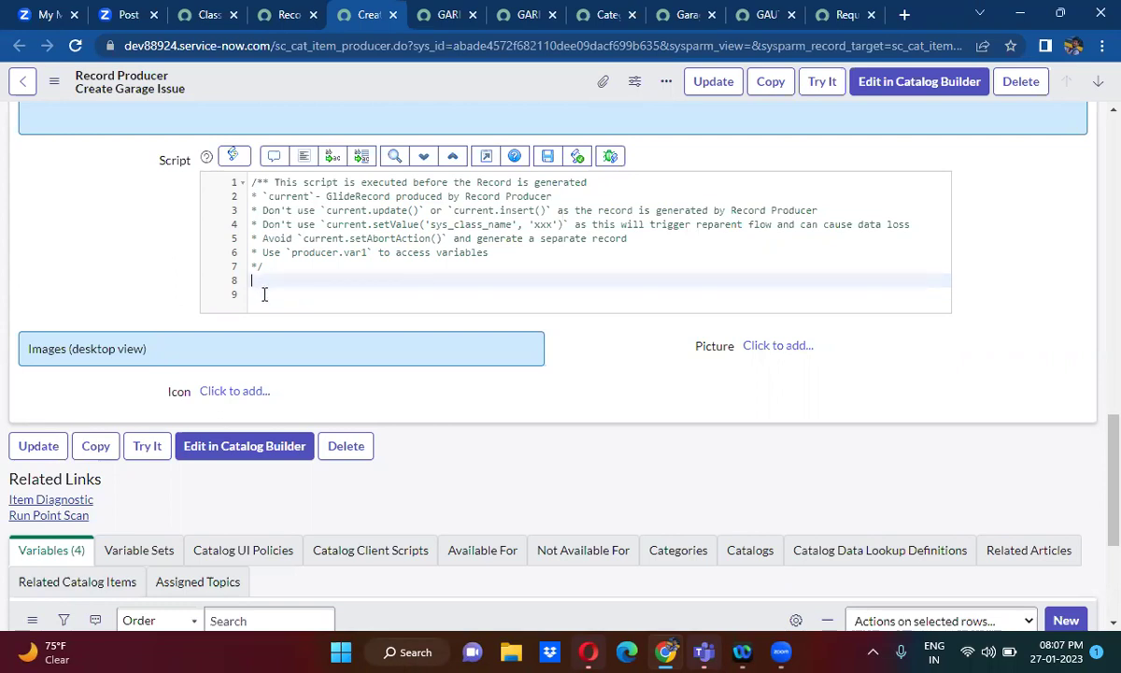
scroll(163, 233, "up", 10)
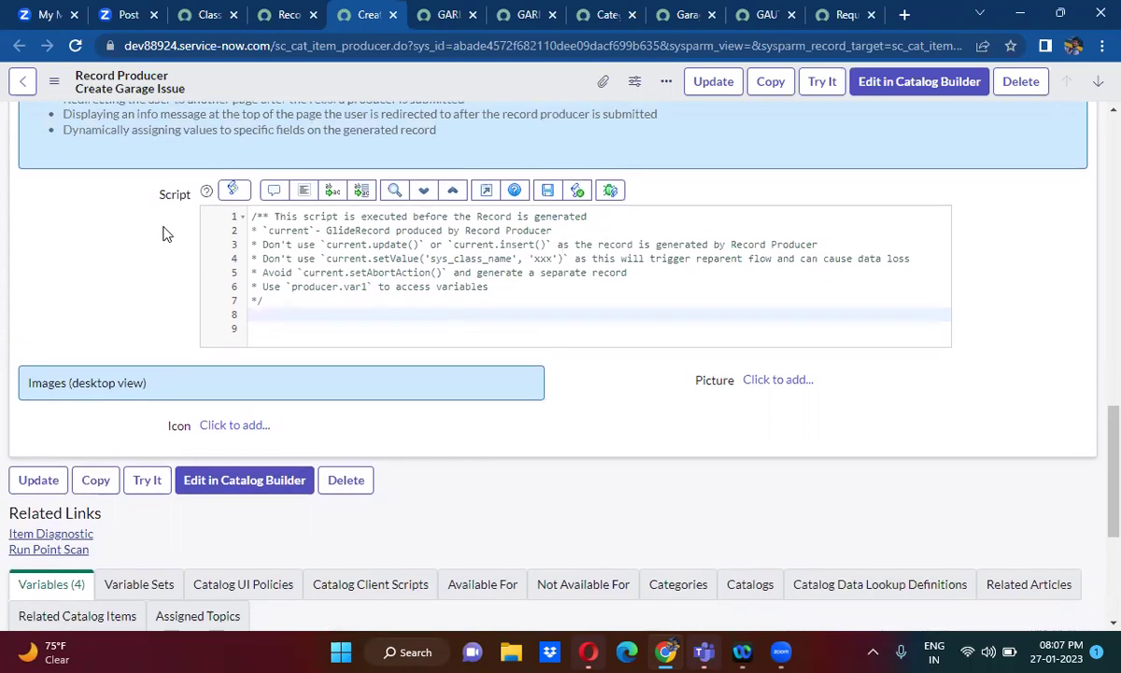
scroll(163, 233, "up", 1)
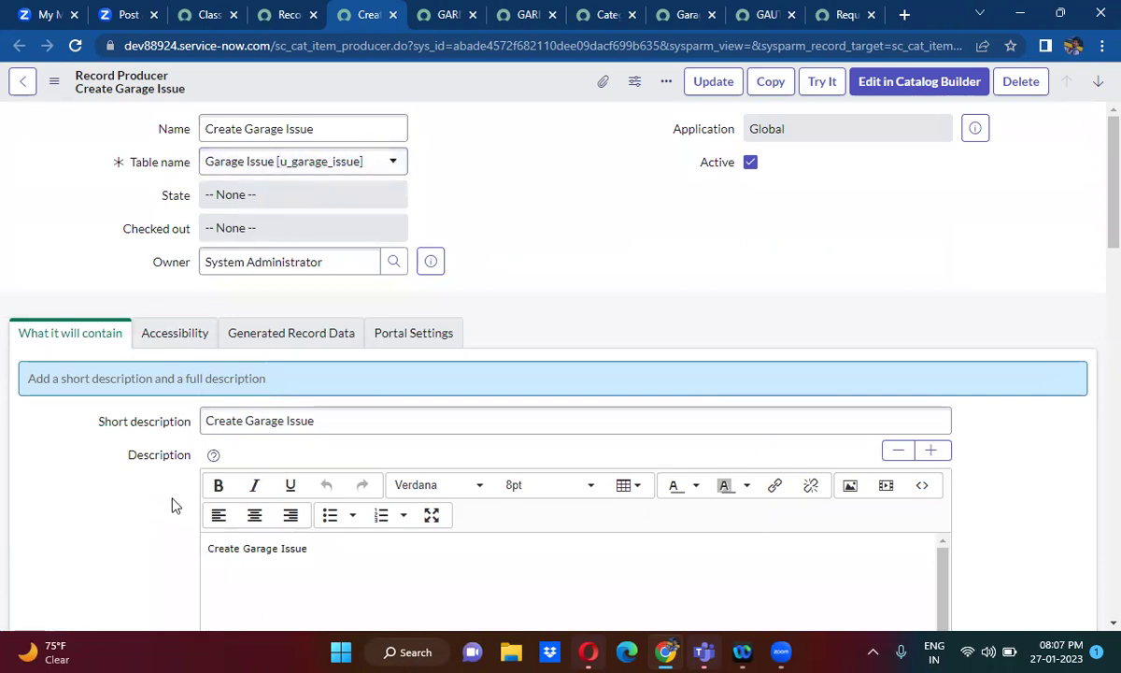
scroll(172, 505, "down", 1)
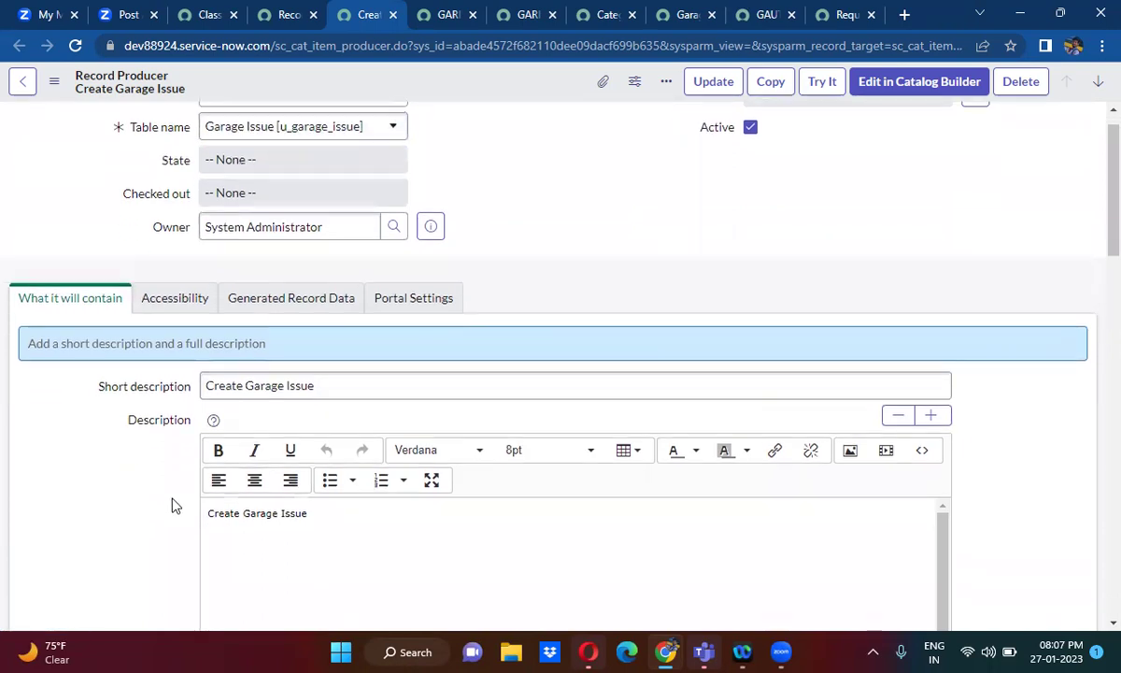
scroll(172, 506, "down", 10)
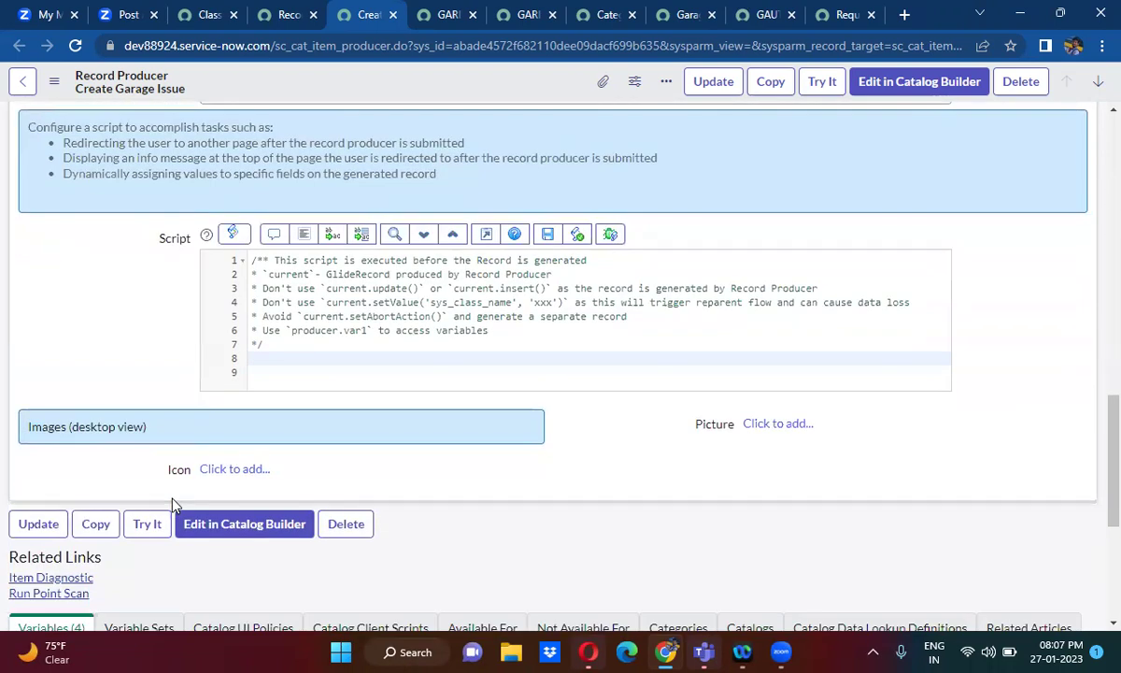
left_click(291, 363)
scroll(394, 500, "down", 3)
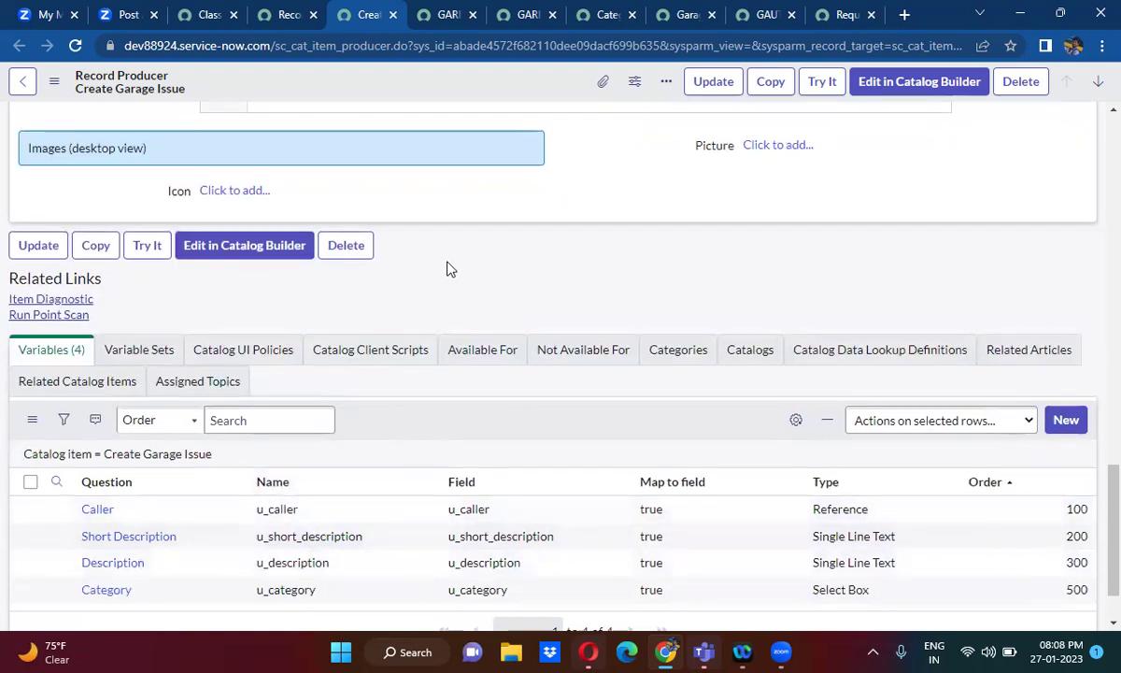
scroll(447, 270, "up", 3)
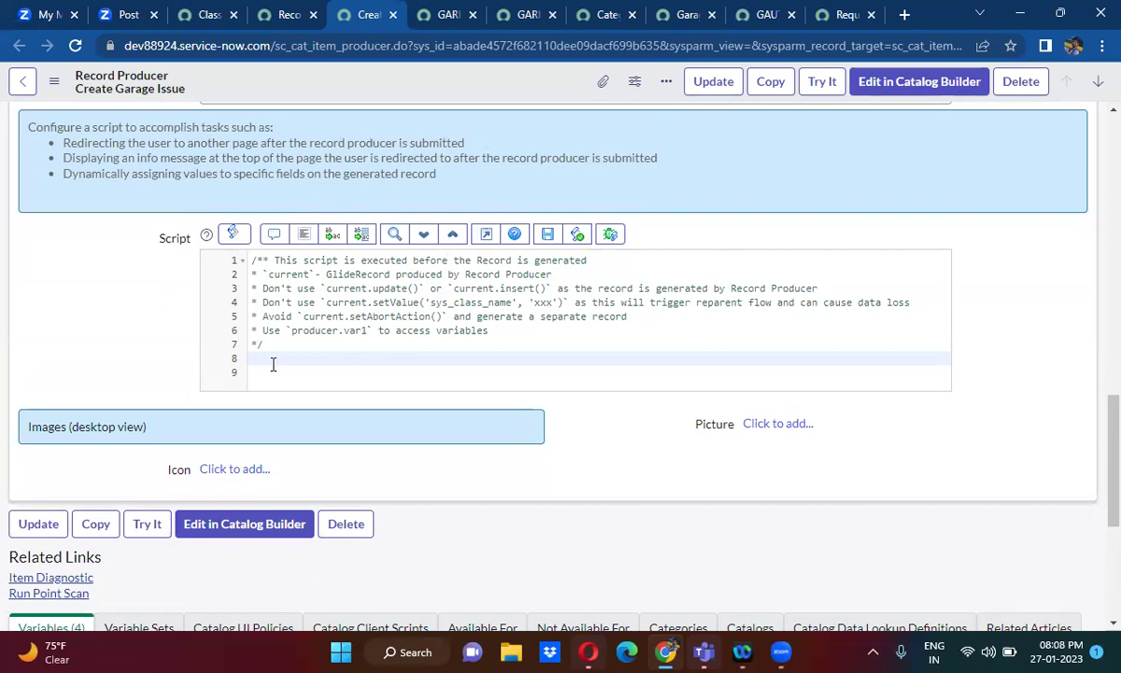
key("Return")
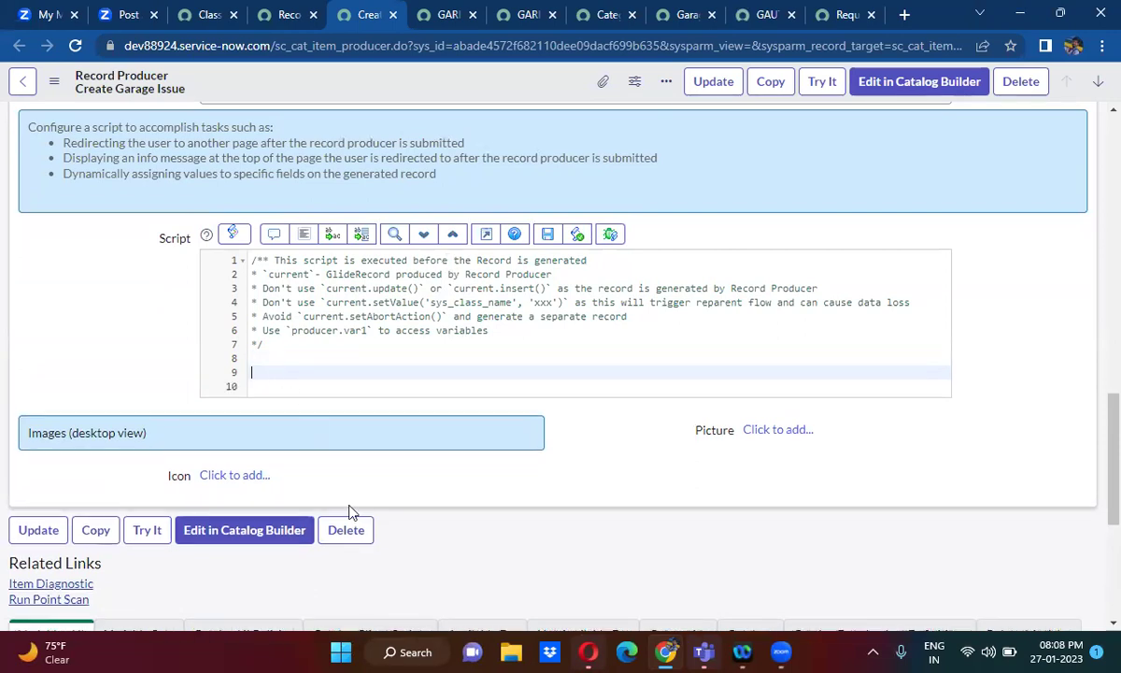
Set Map to field to false for the Caller, Short Description, Description and Category variables together.
scroll(329, 582, "down", 4)
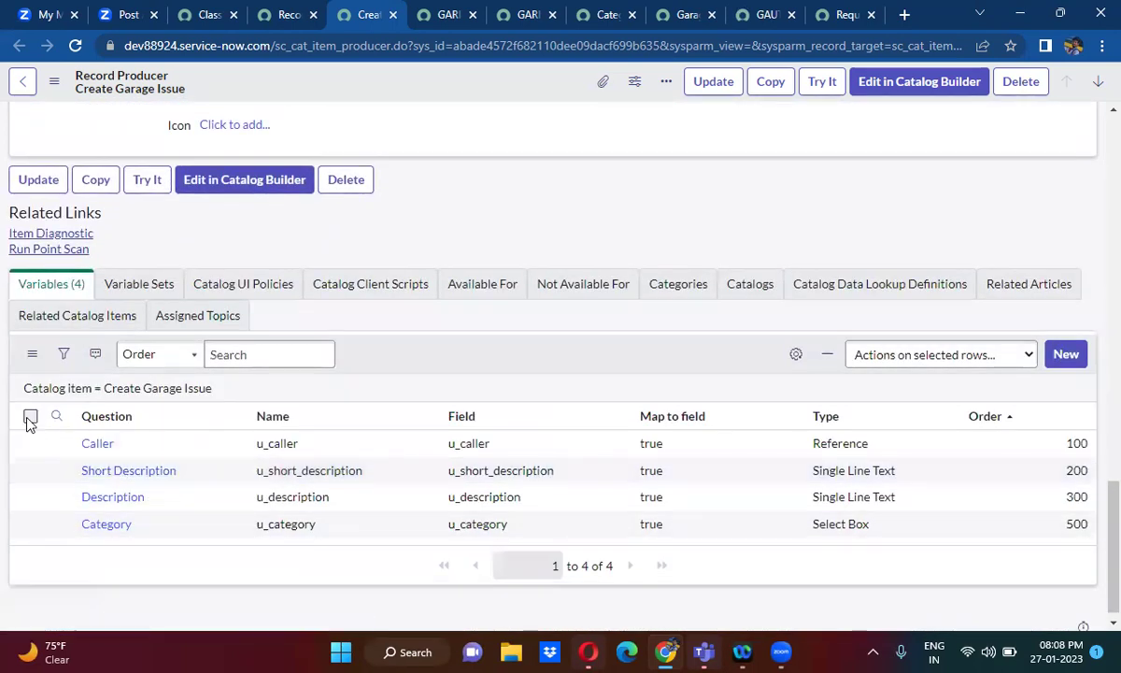
left_click(692, 449)
left_click_drag(684, 480, 681, 526)
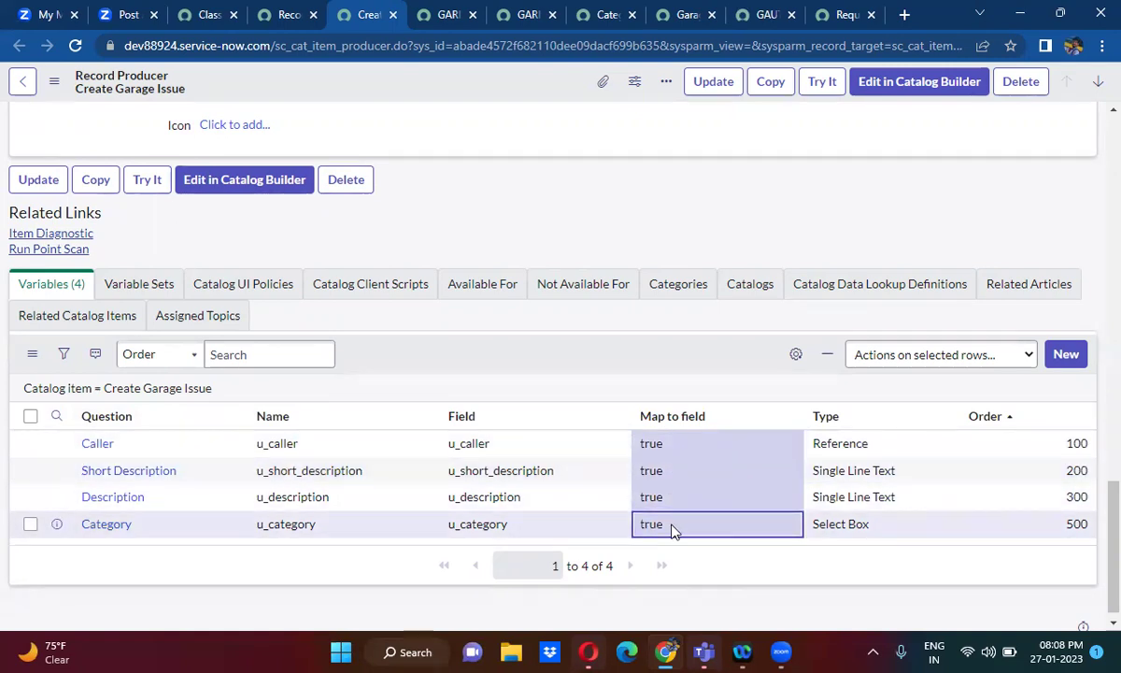
double_click(674, 529)
left_click(675, 531)
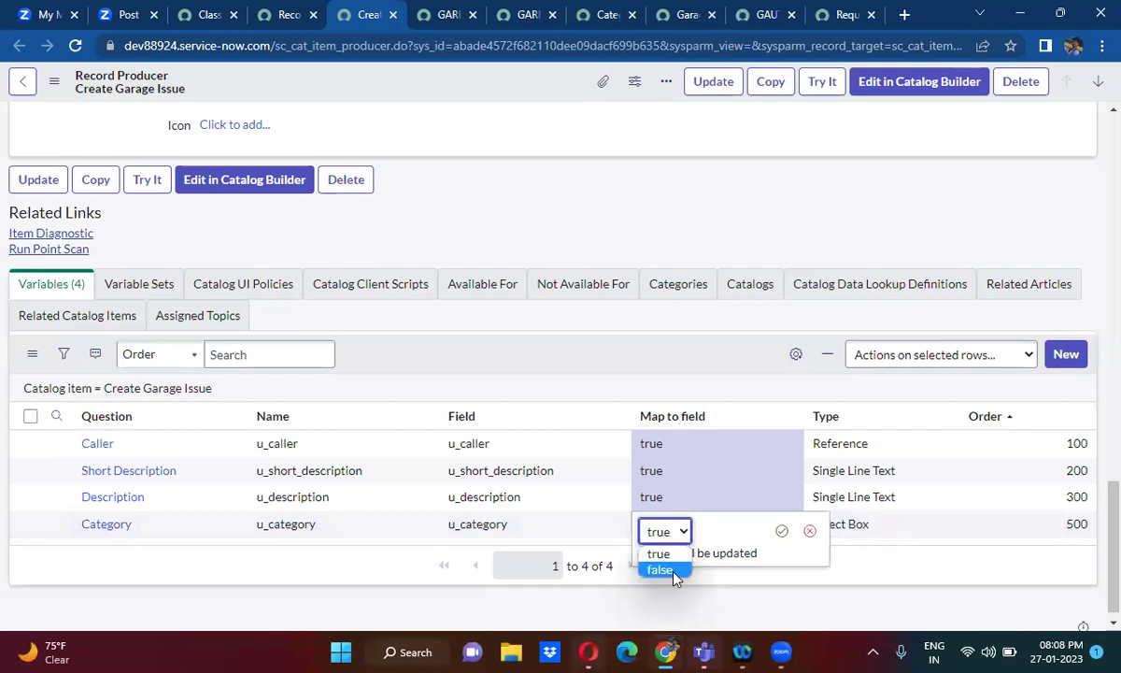
left_click(672, 569)
left_click(783, 531)
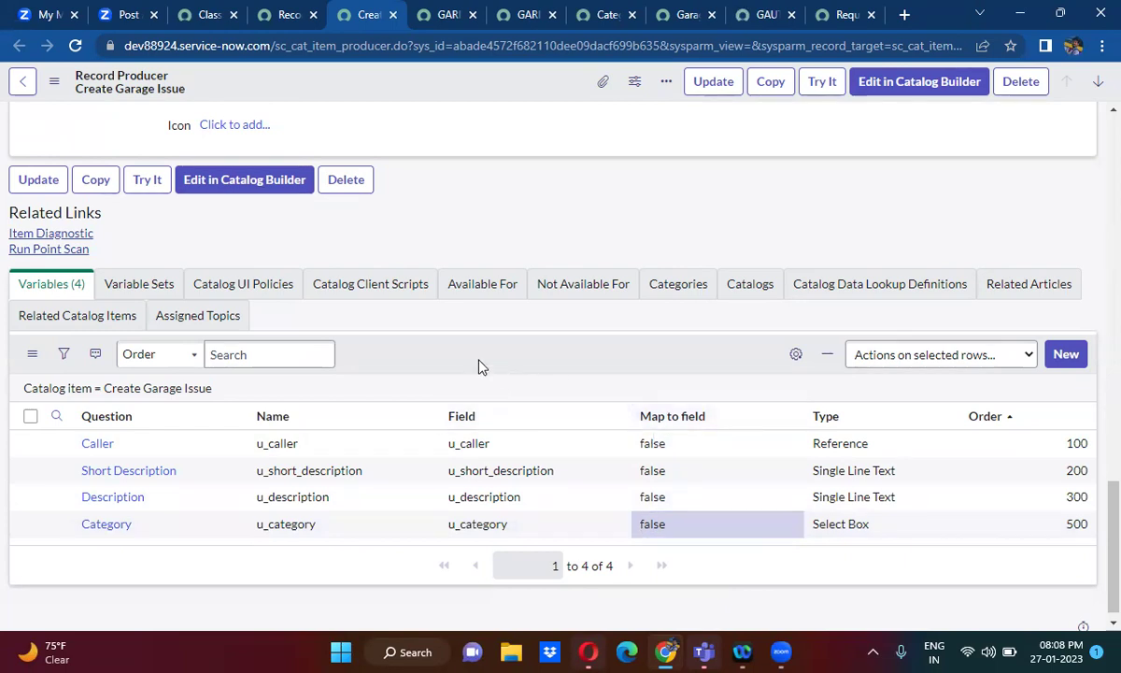
Add the line "current.u_caller = producer.u_caller;" to the Script directly below the comment block.
scroll(480, 366, "up", 6)
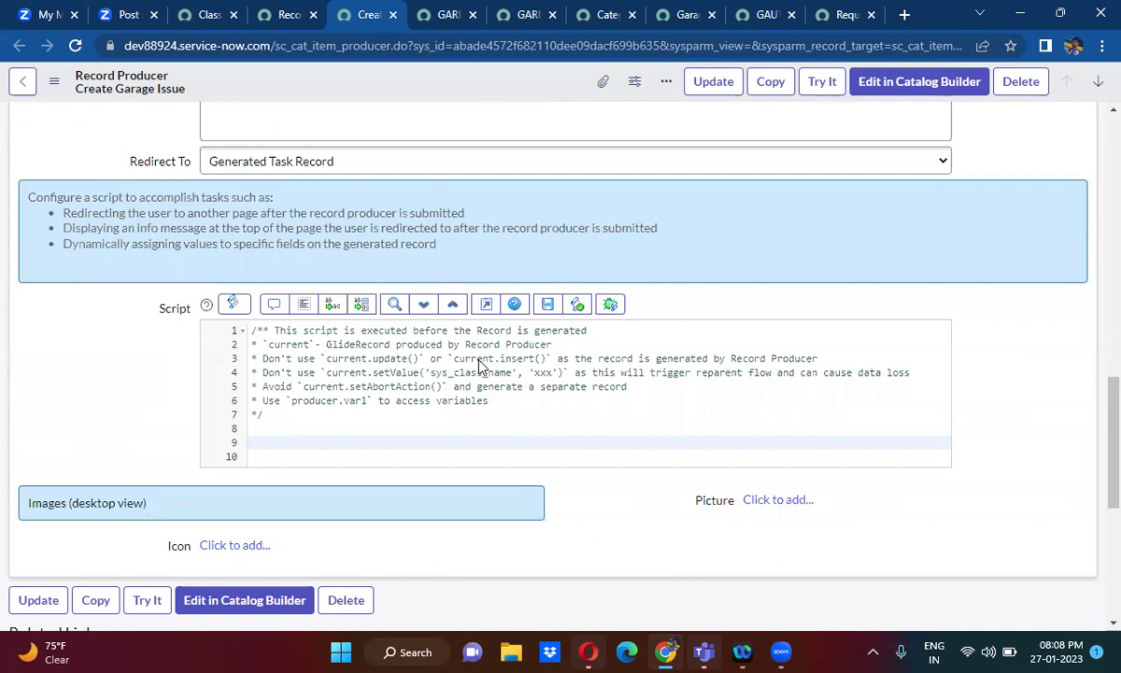
left_click(310, 431)
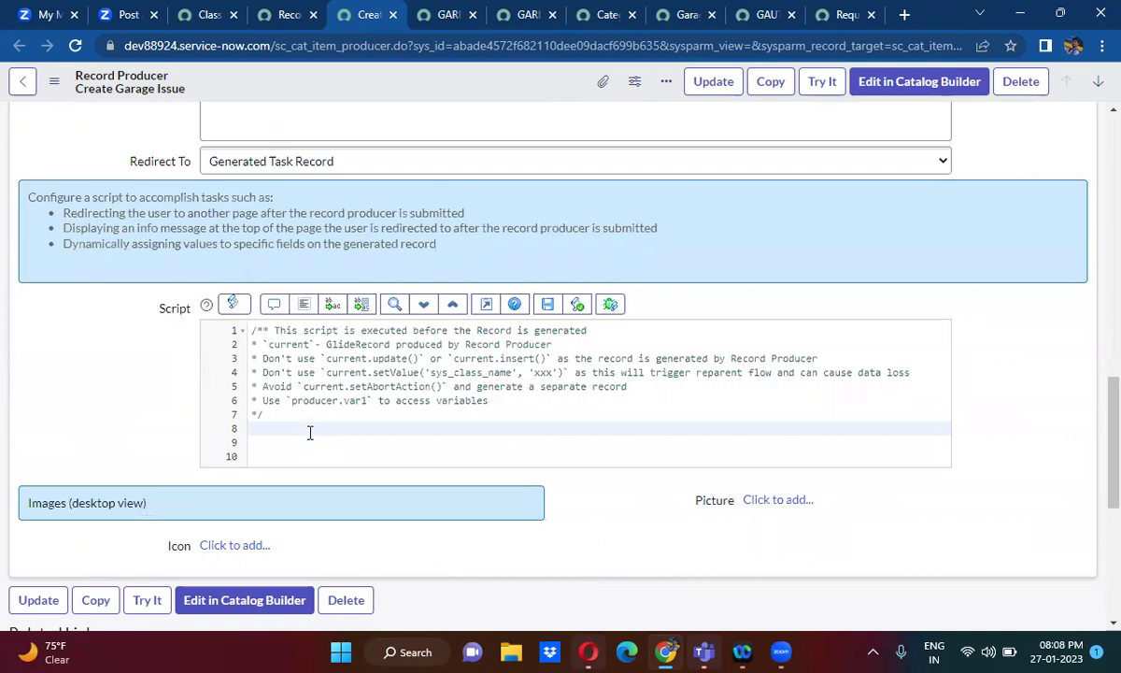
type("current.u_caller =")
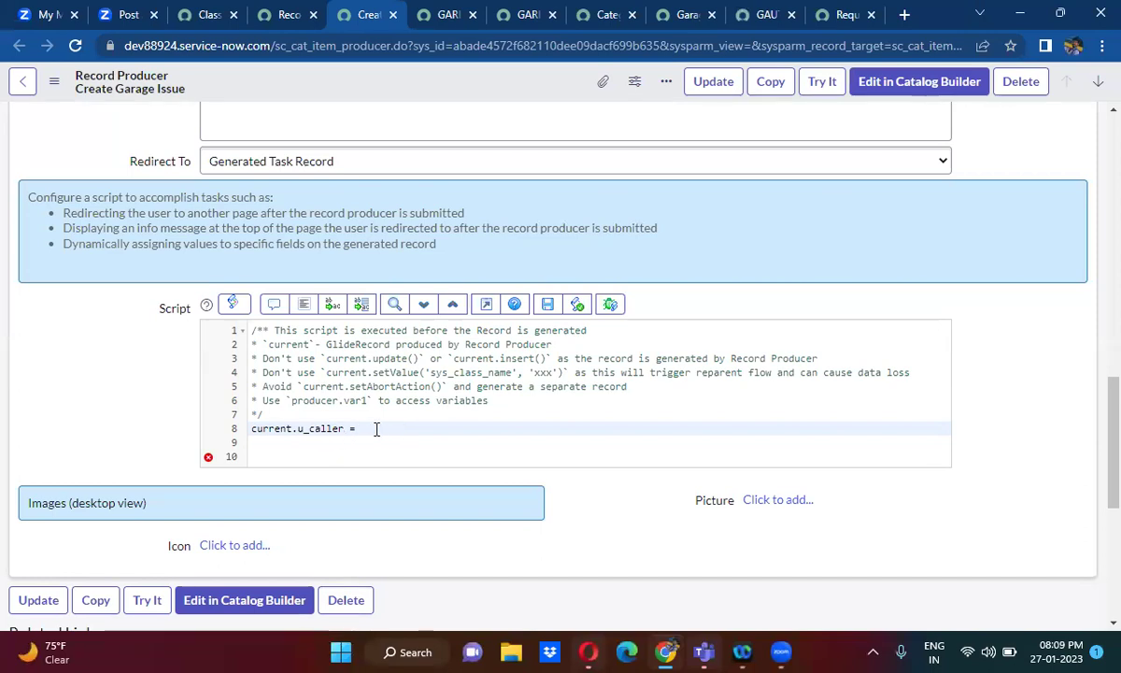
type("pr")
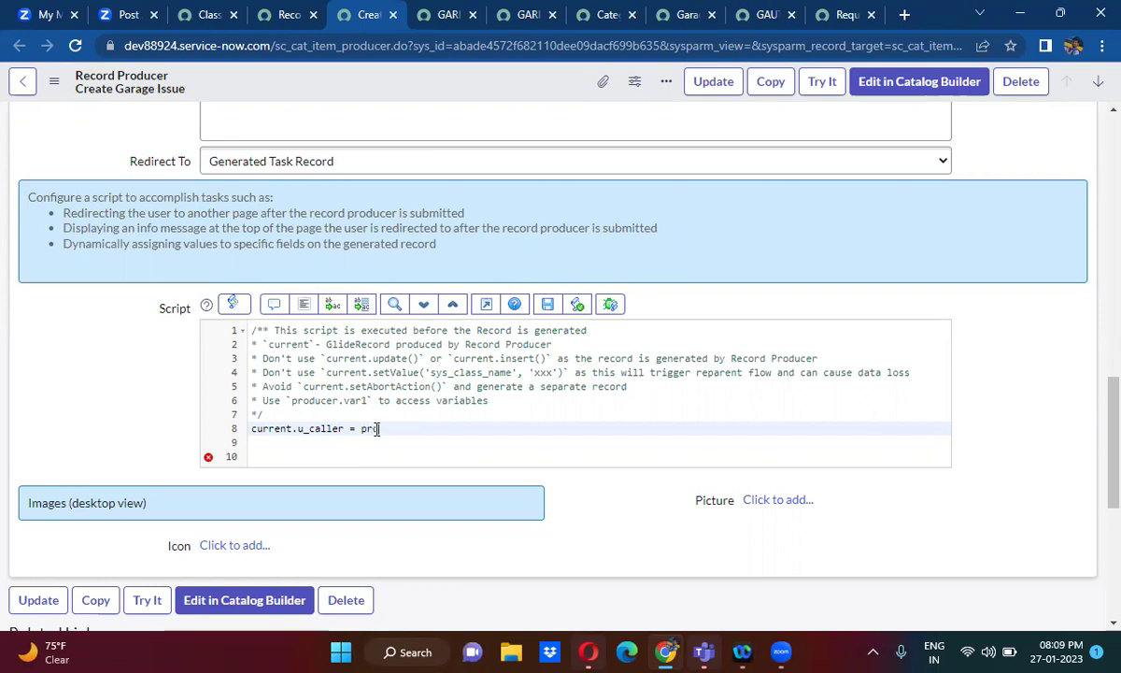
type("oducer")
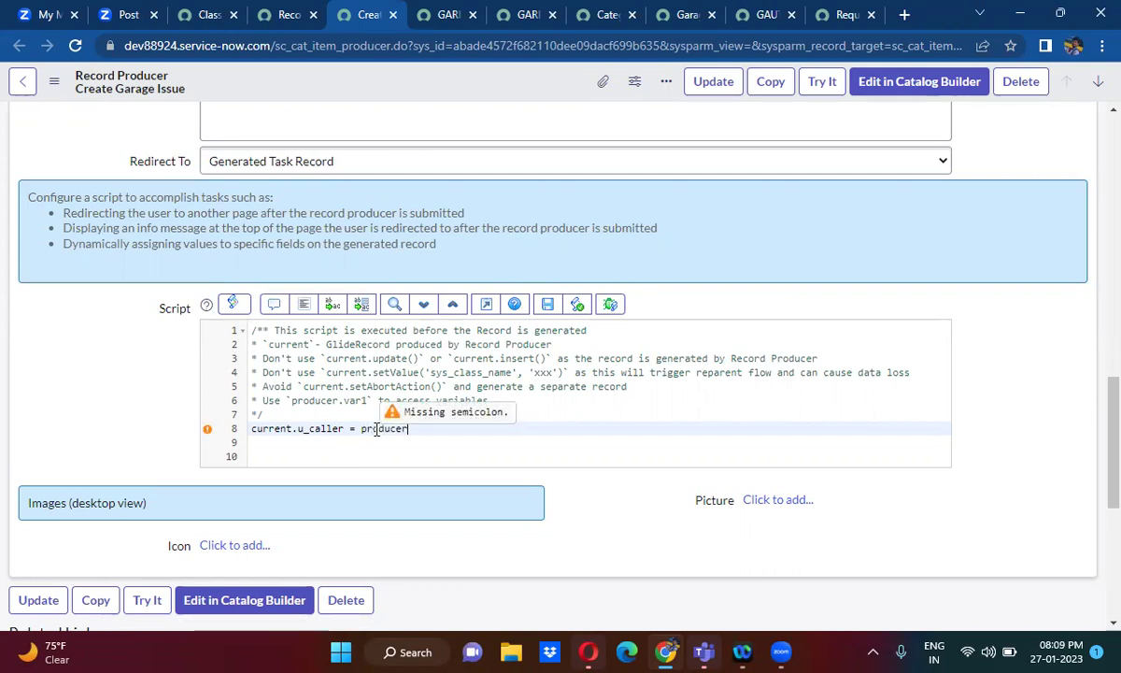
type(".u_caller;")
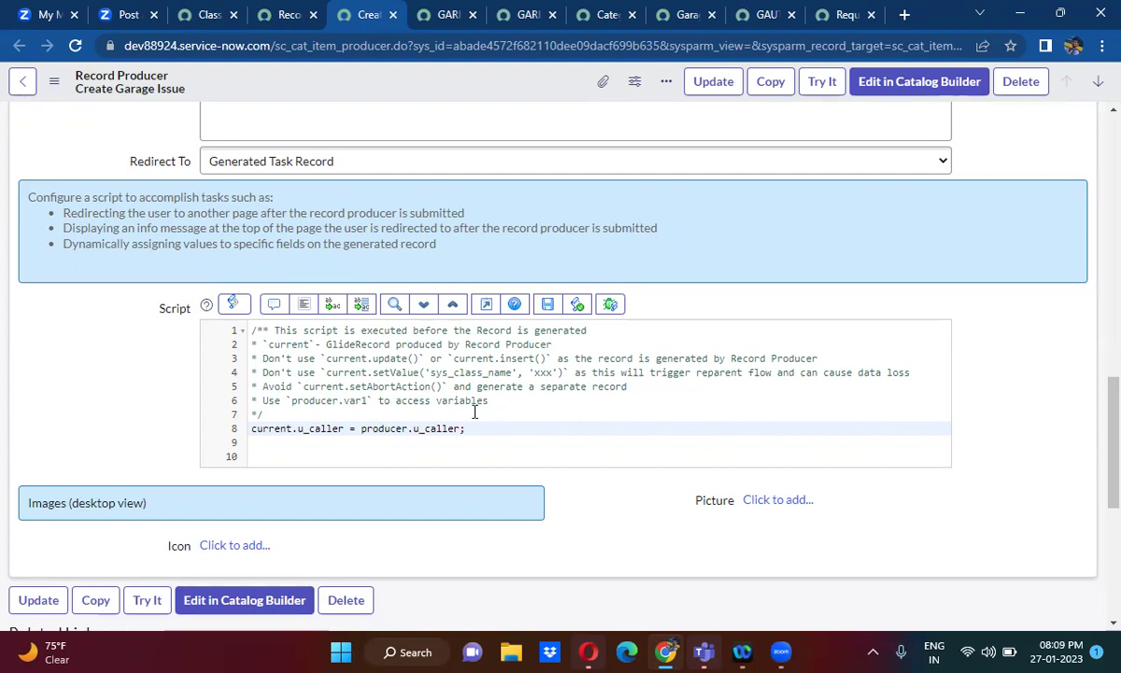
Add the line "current.u_short_description = producer.u_short_description;" below the caller assignment in the Script.
key("Return")
type("current.u")
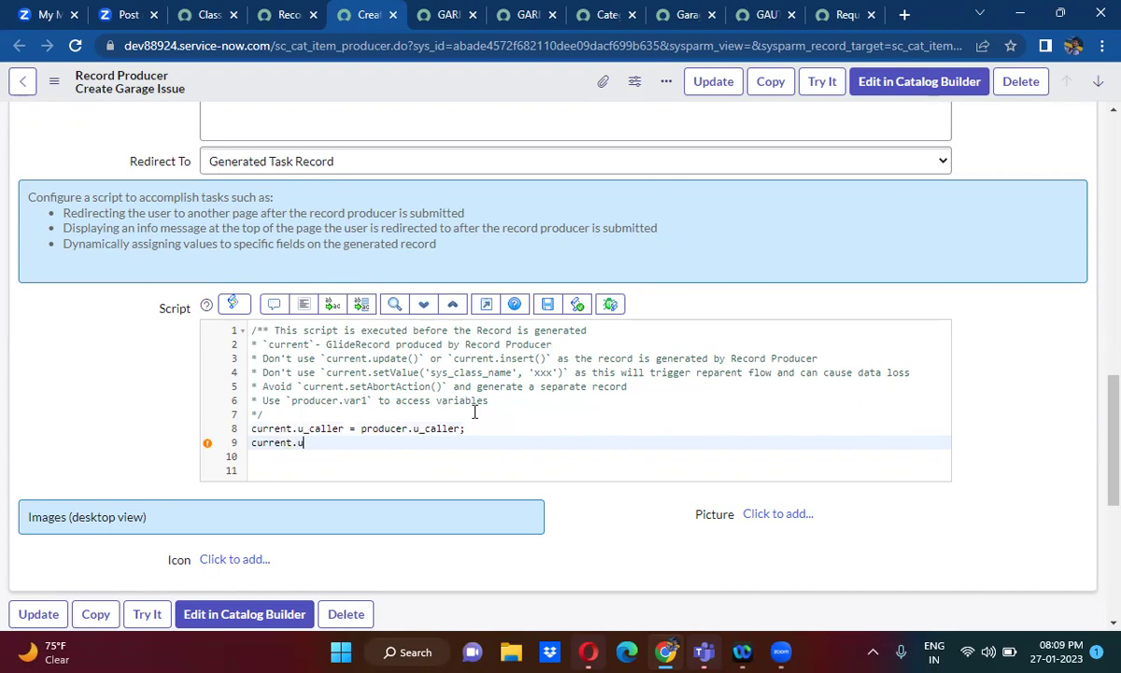
type("_short_description =")
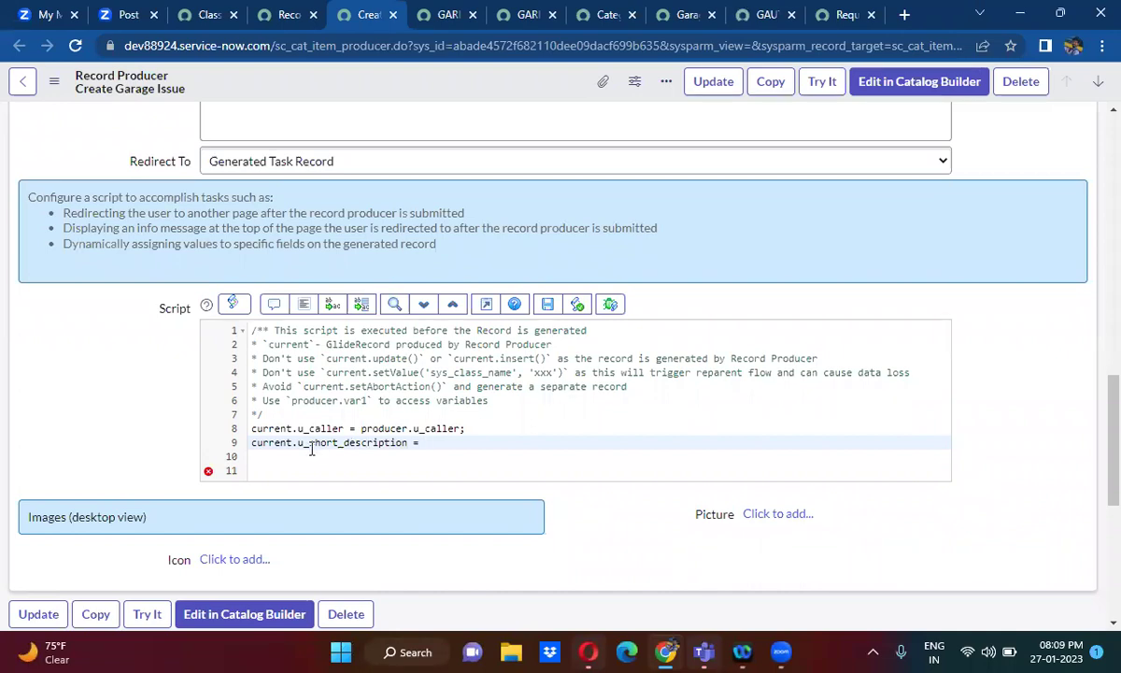
left_click_drag(251, 442, 409, 446)
key("ctrl+c")
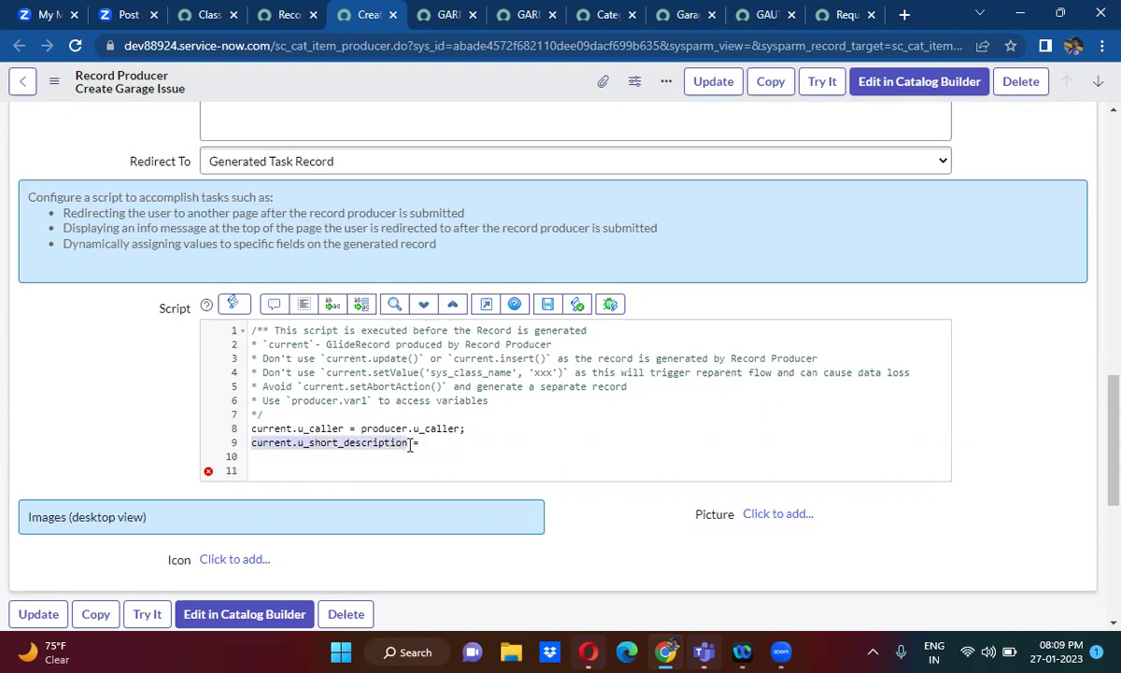
left_click(444, 446)
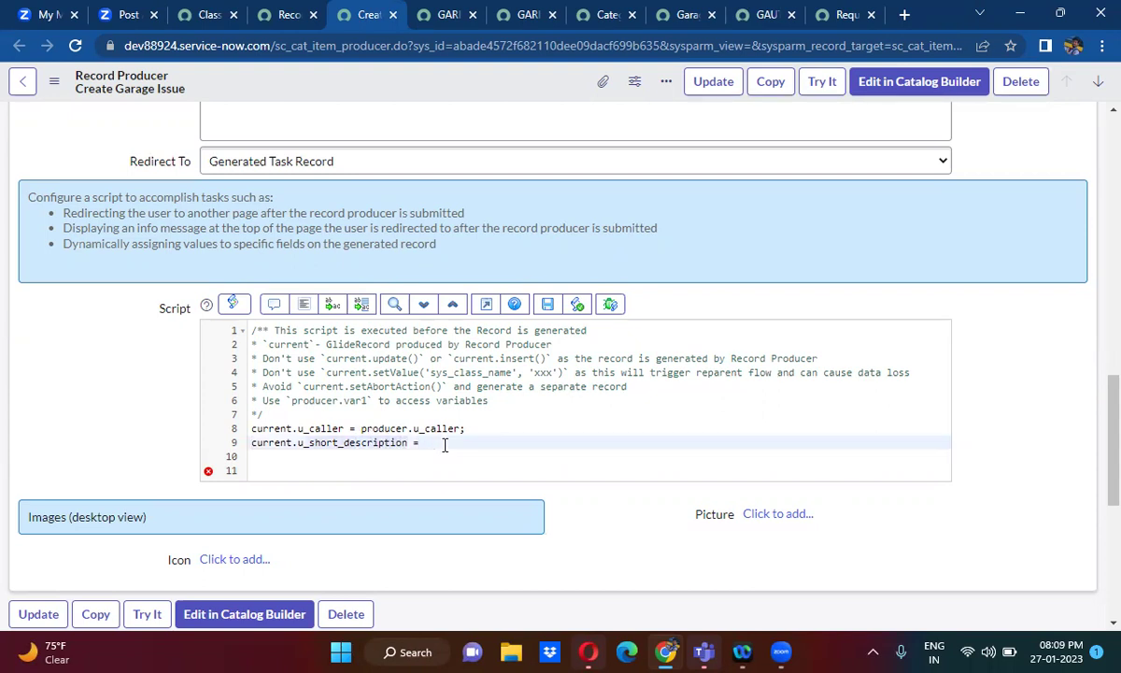
key("ctrl+v")
double_click(383, 427)
key("ctrl+c")
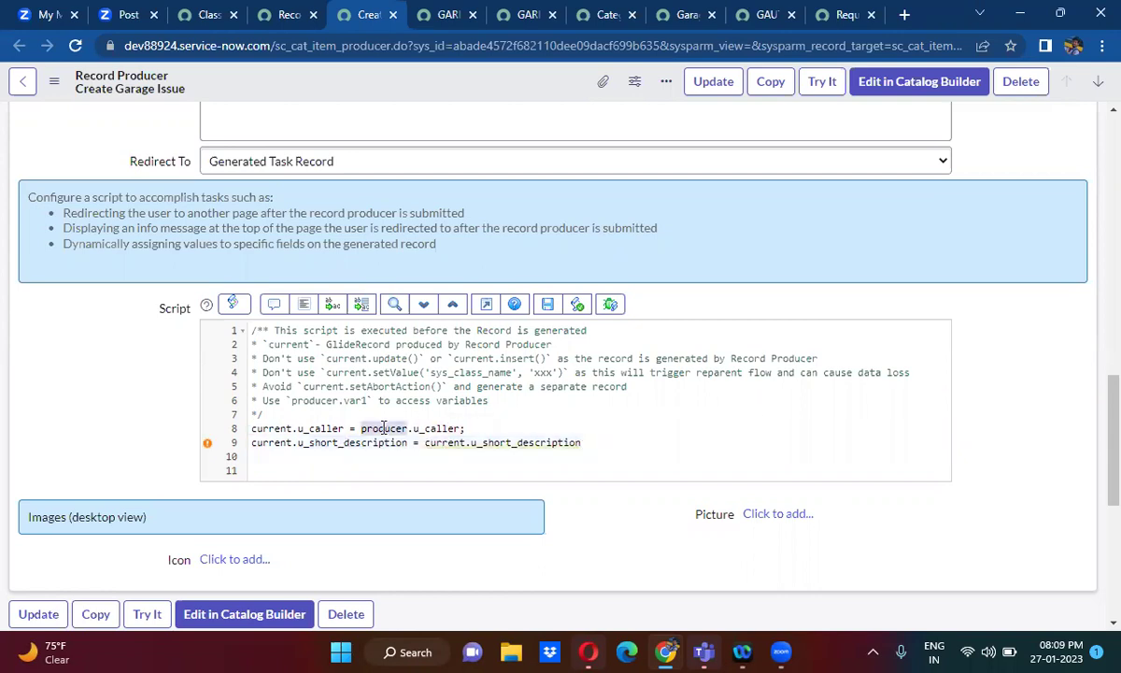
double_click(443, 442)
key("ctrl+v")
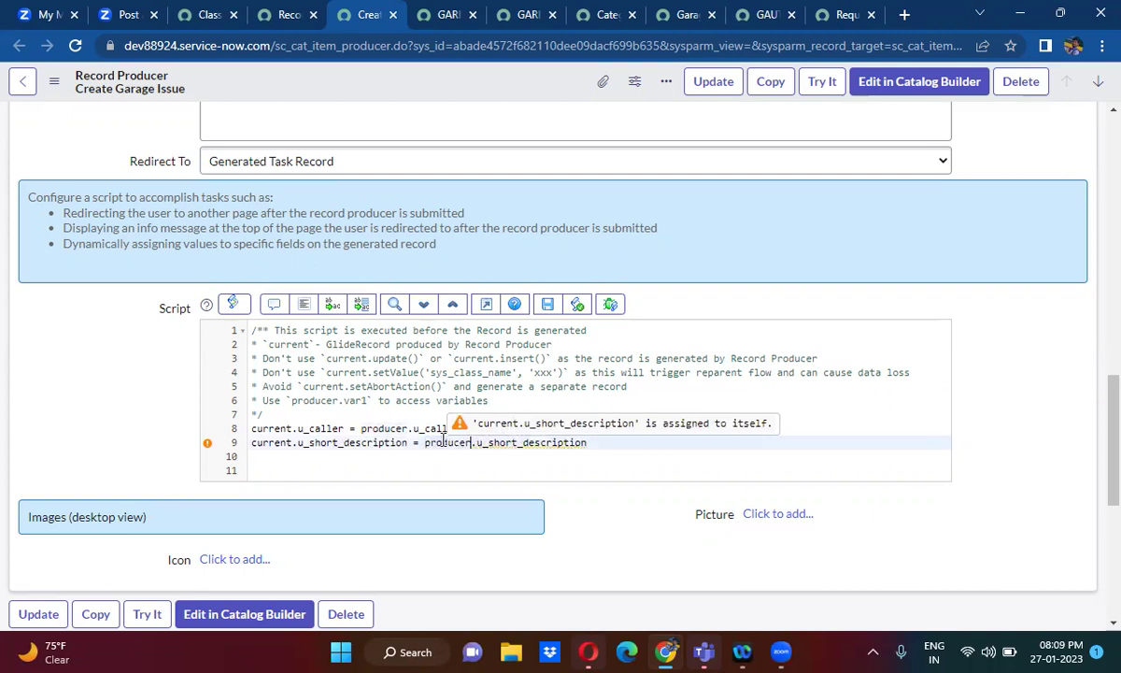
left_click(592, 442)
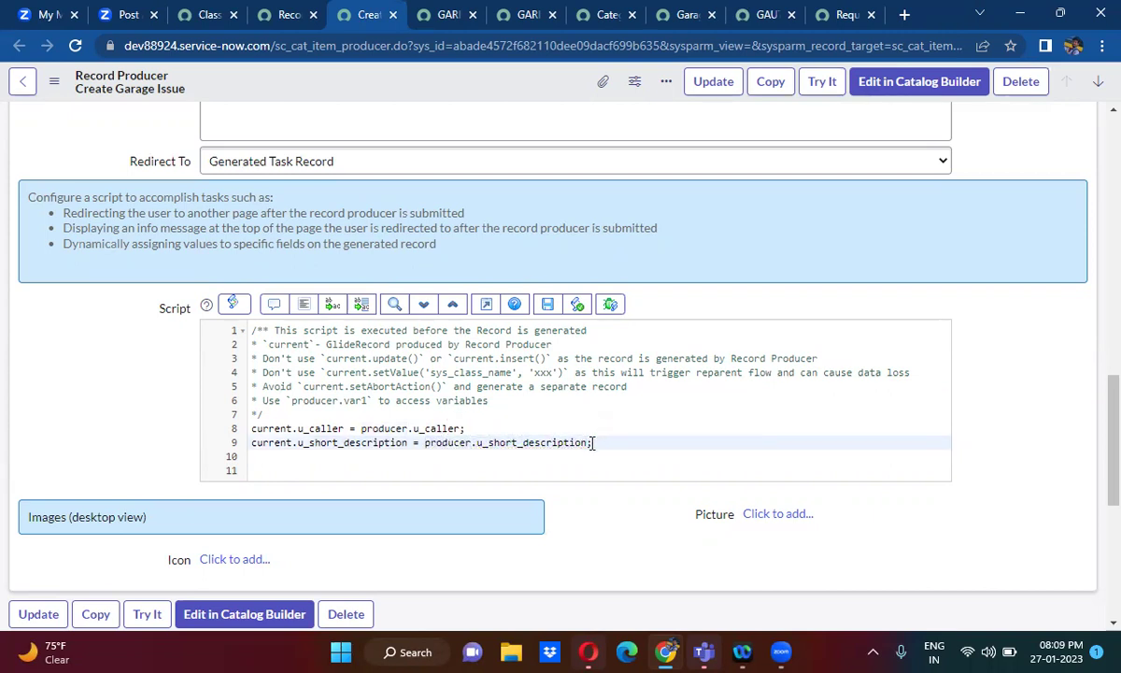
Add the line "current.u_description = producer.u_description;" below the short description assignment in the Script.
key("Return")
type("current.u")
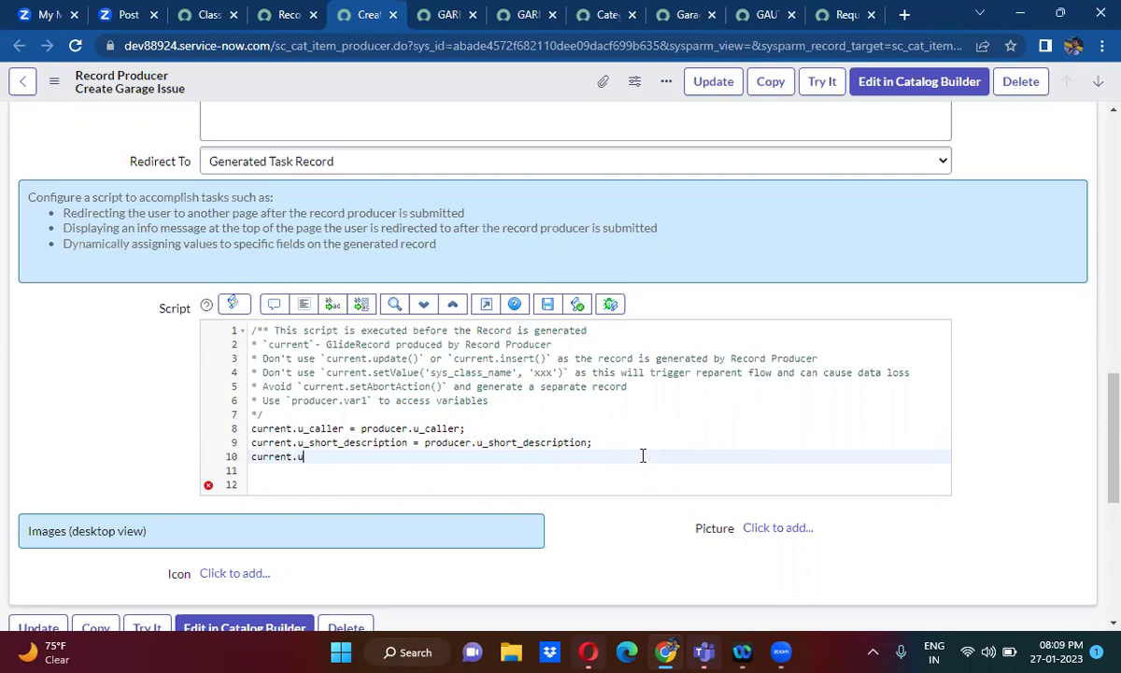
type("_descript")
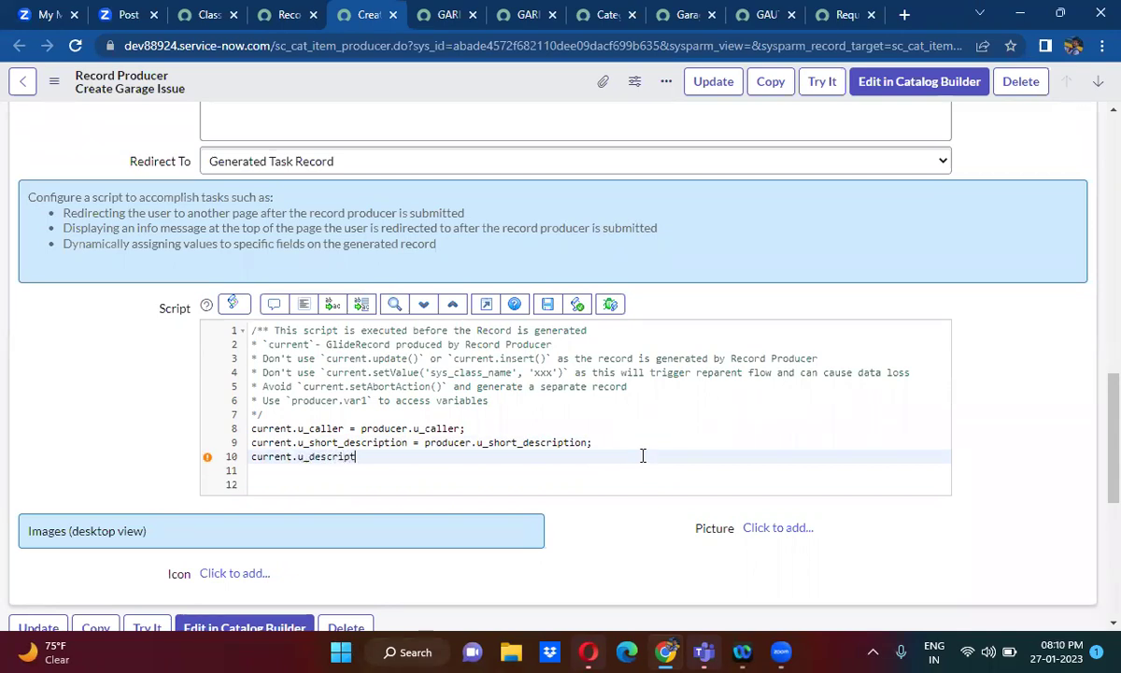
type("ion = produ")
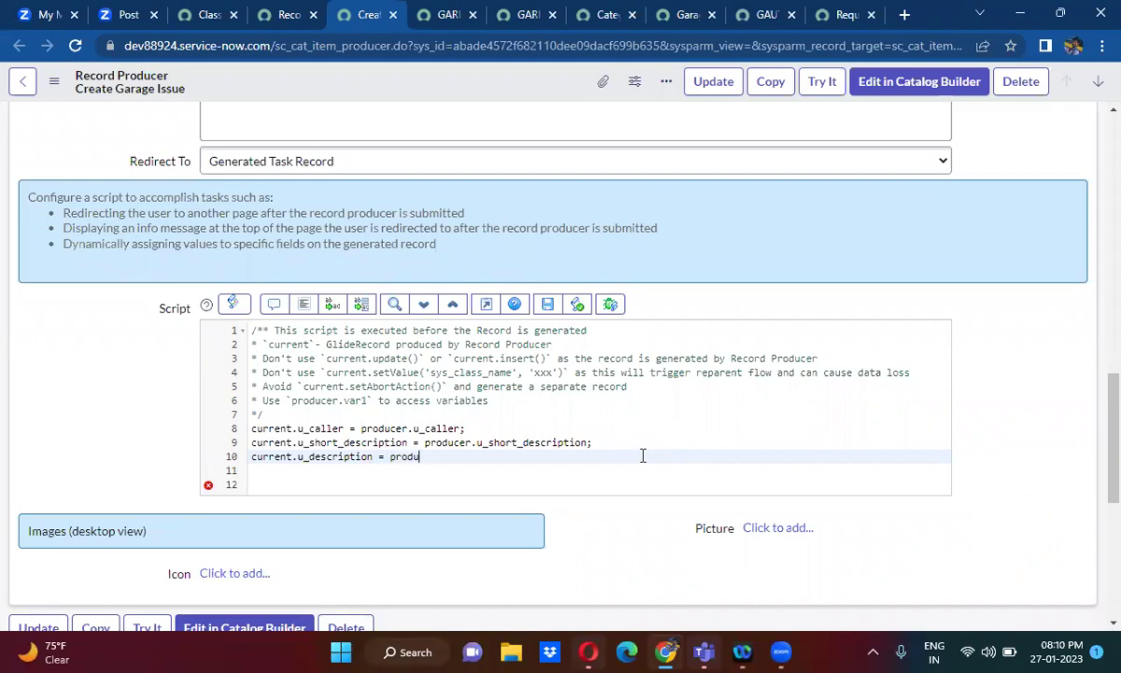
type("cer.u_desc")
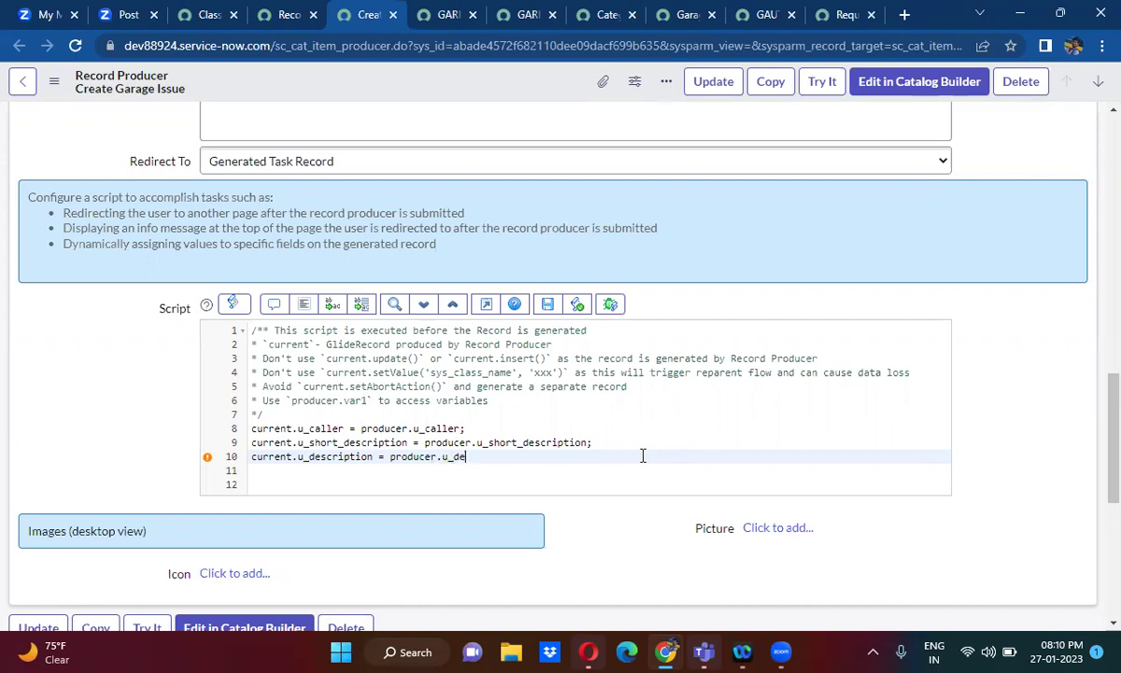
type("ription")
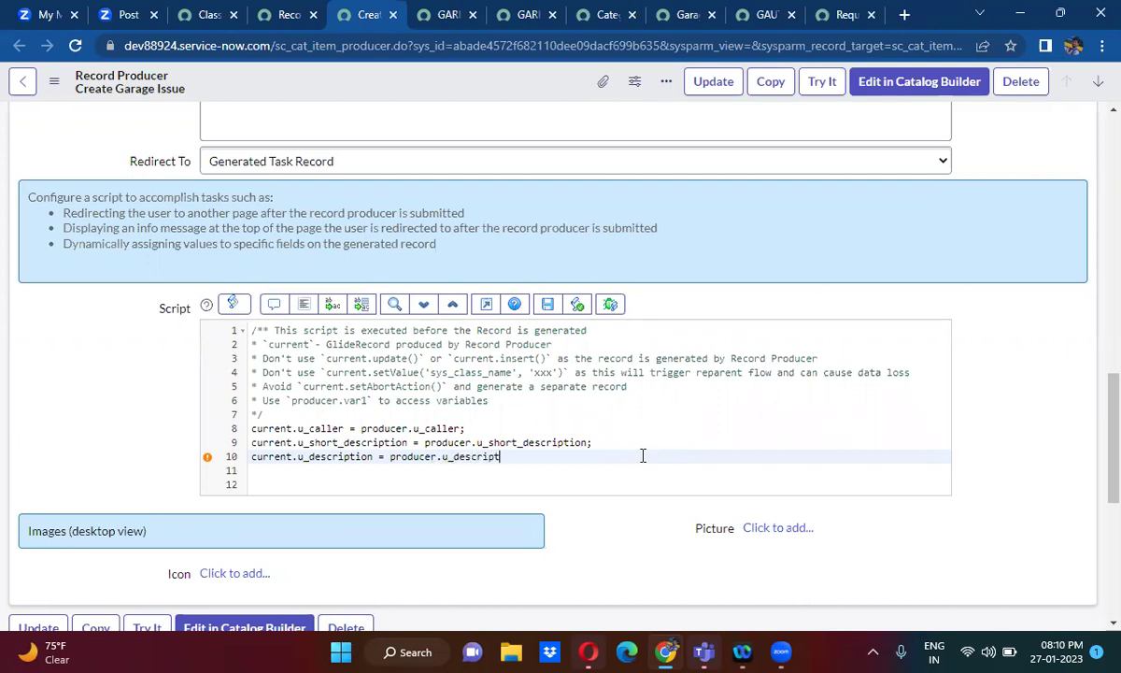
type(";")
Add the line "current.u_category = producer.u_category;" below the description assignment in the Script and save the record producer.
key("Return")
type("current")
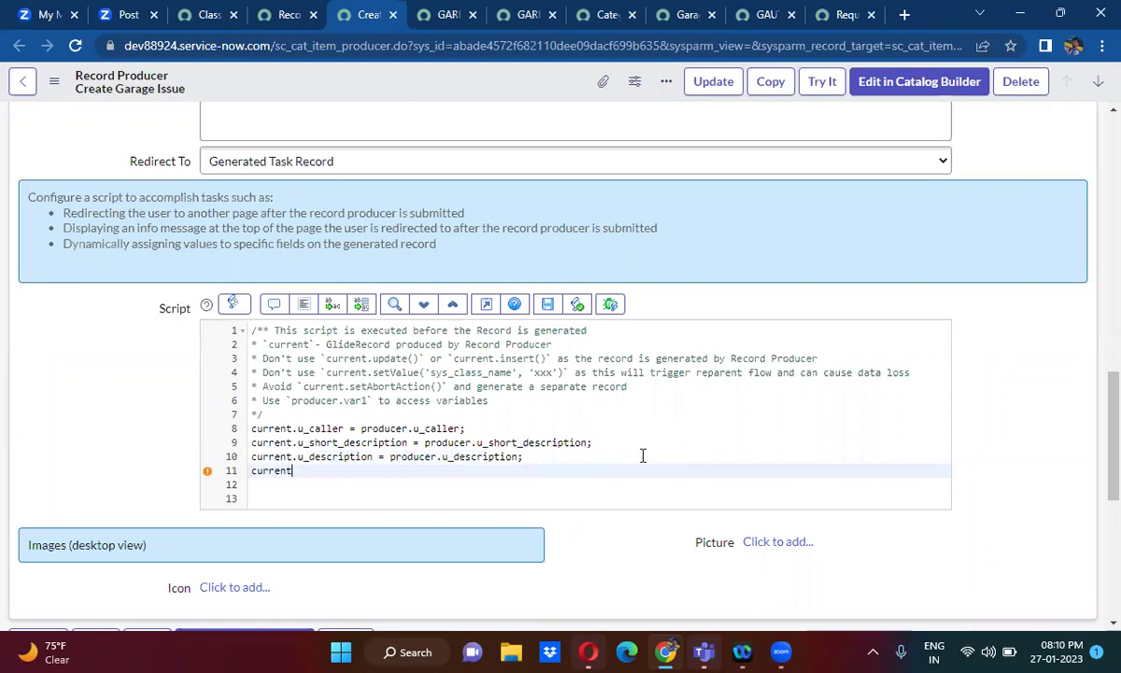
type(".")
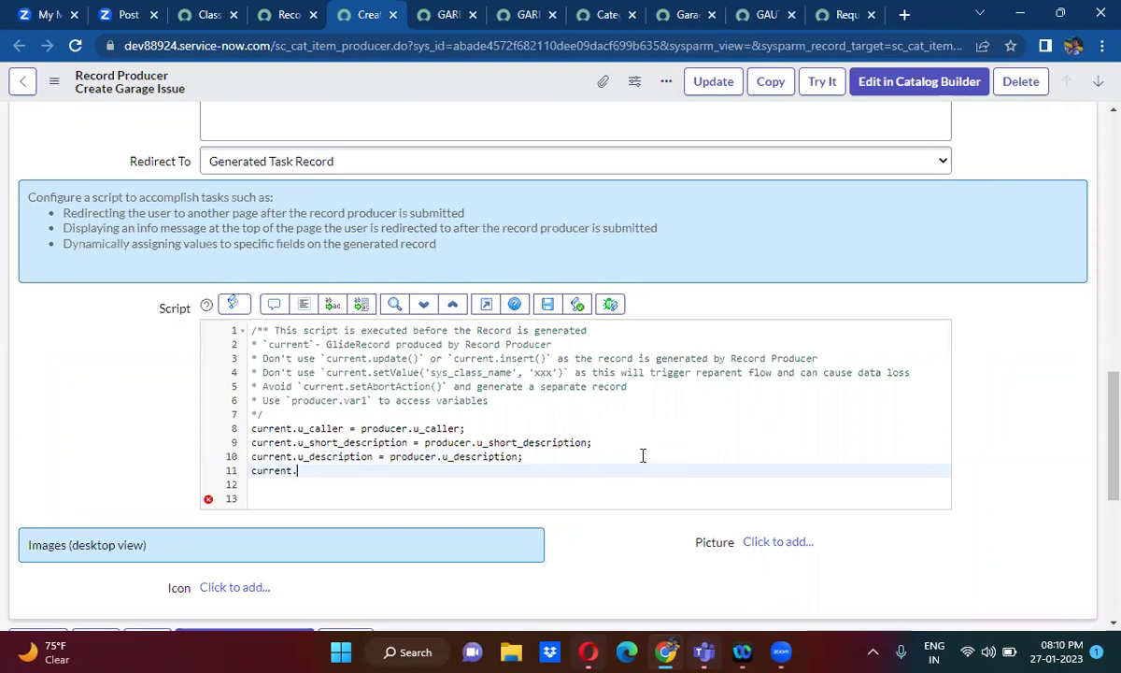
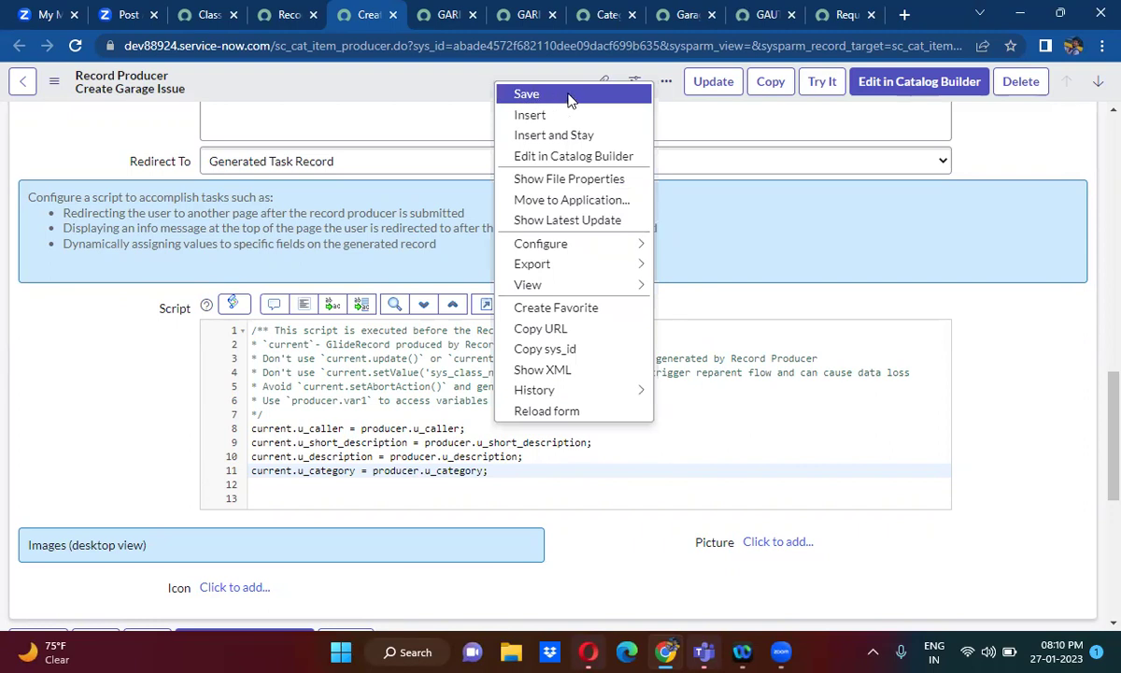
left_click(572, 96)
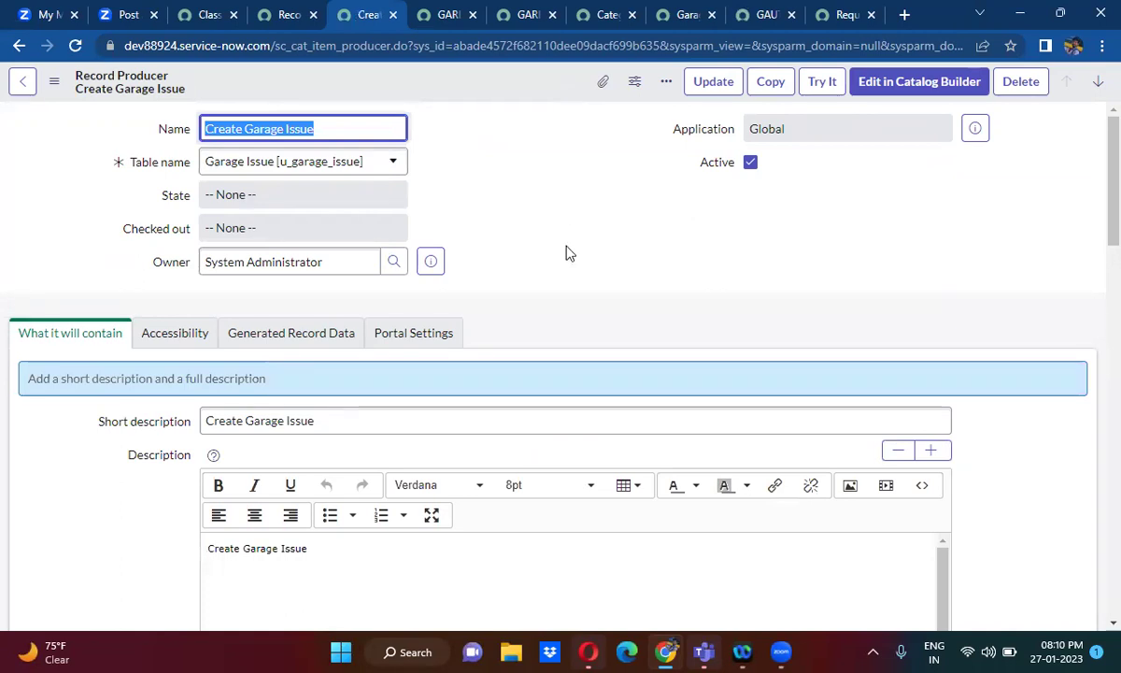
left_click(530, 231)
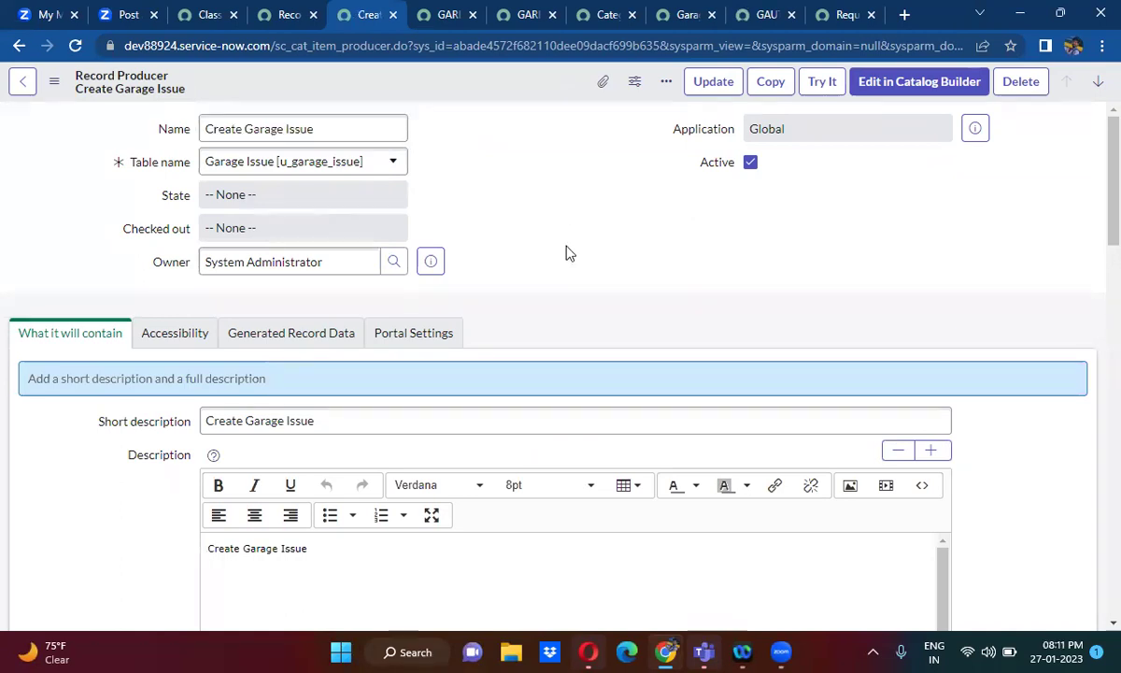
Duplicate the record producer's browser tab and open the Create Garage Issue form for a trial in the copy.
right_click(360, 9)
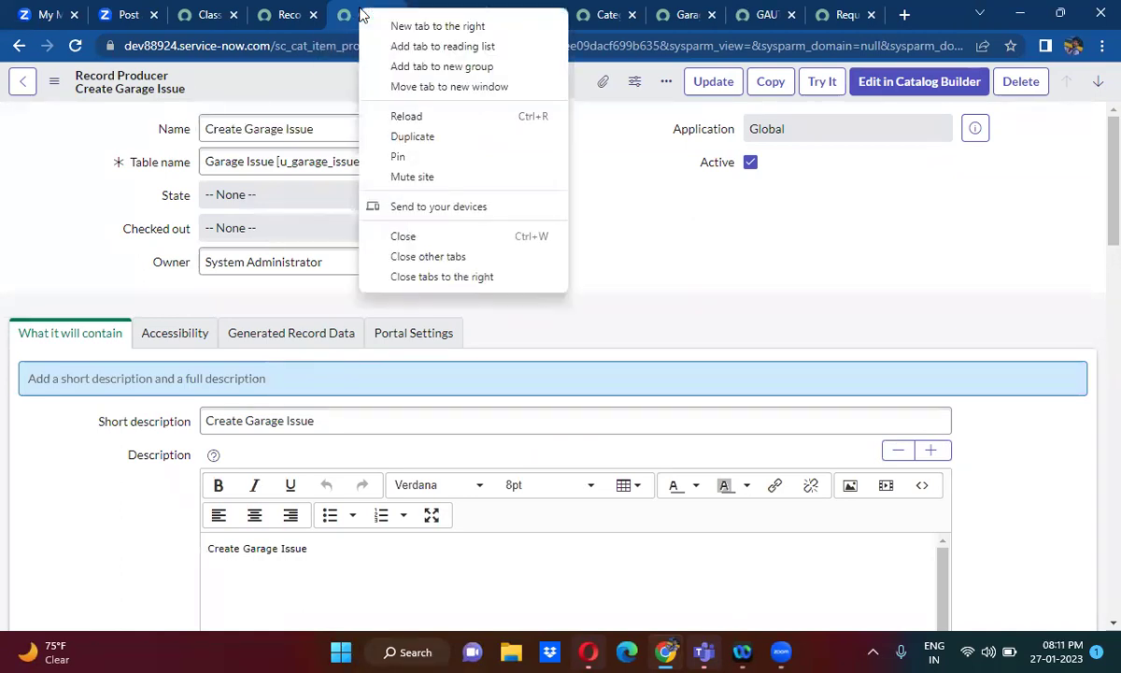
left_click(421, 137)
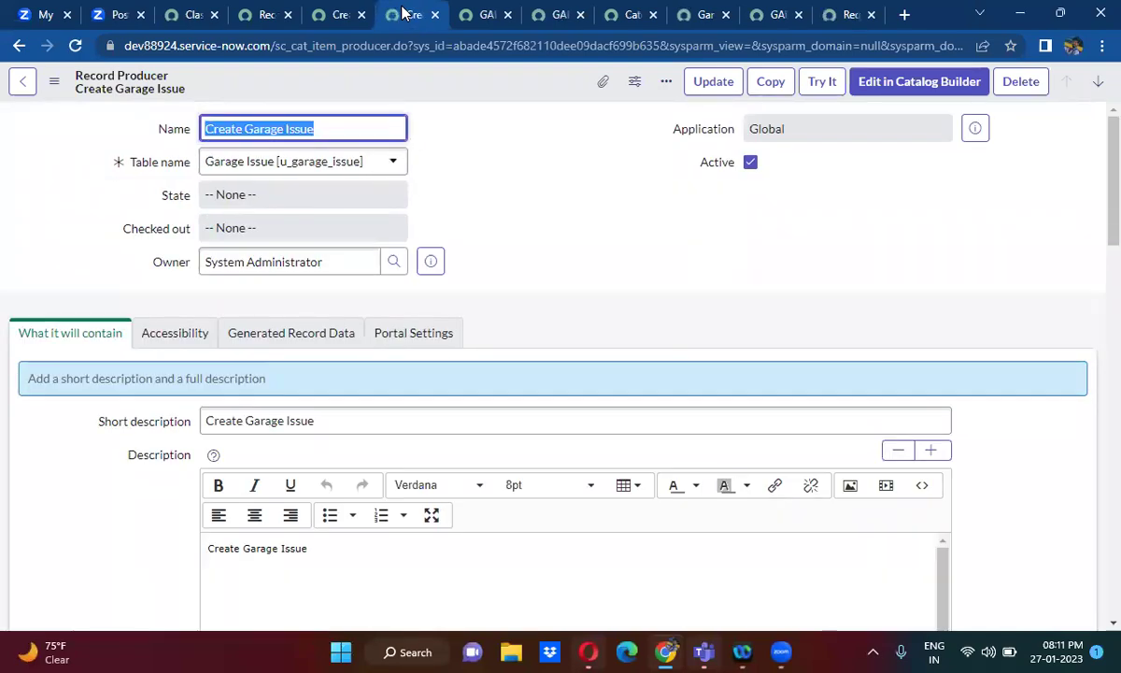
left_click(819, 83)
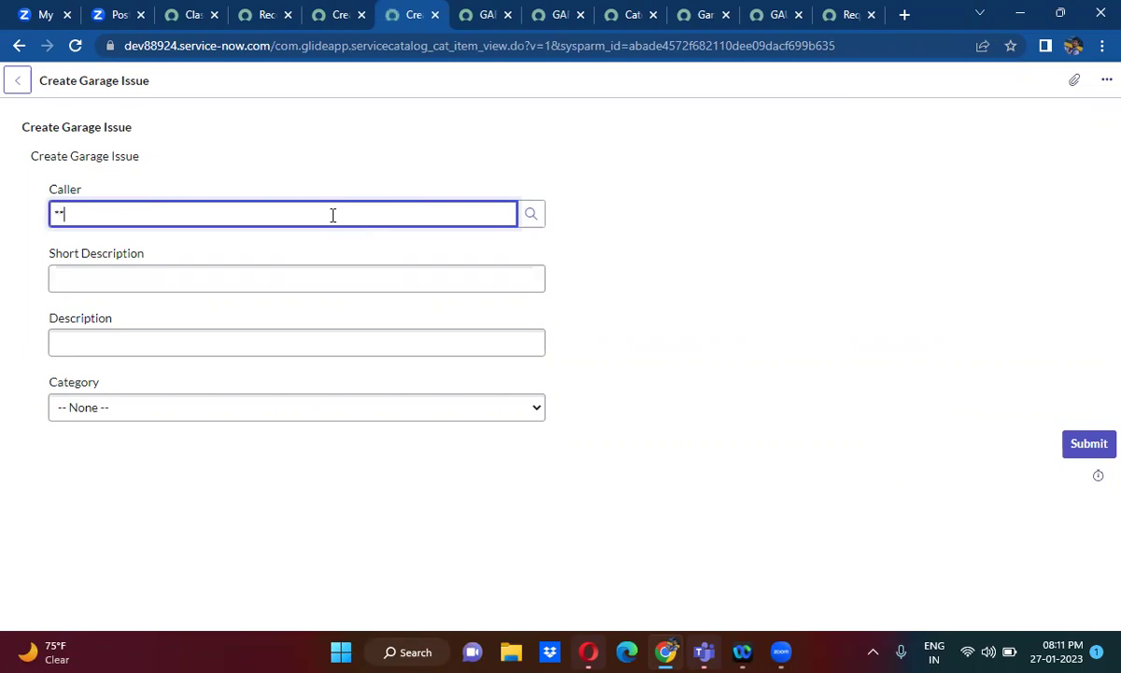
Pick a caller on the trial form, set Short Description to "test 3456" and Description to "test 123456".
left_click(239, 372)
left_click(202, 281)
type("test 3456")
left_click(165, 340)
type("test")
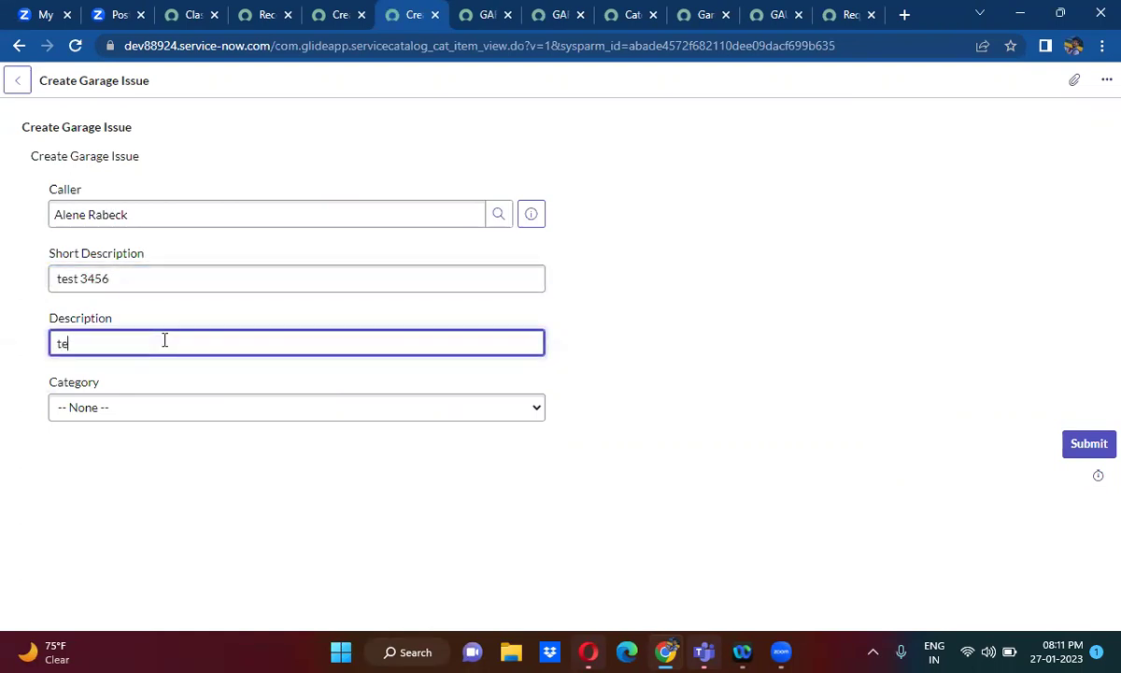
type(" 123456")
Select the named entry as the Category instead of None and submit the Create Garage Issue form.
left_click(153, 423)
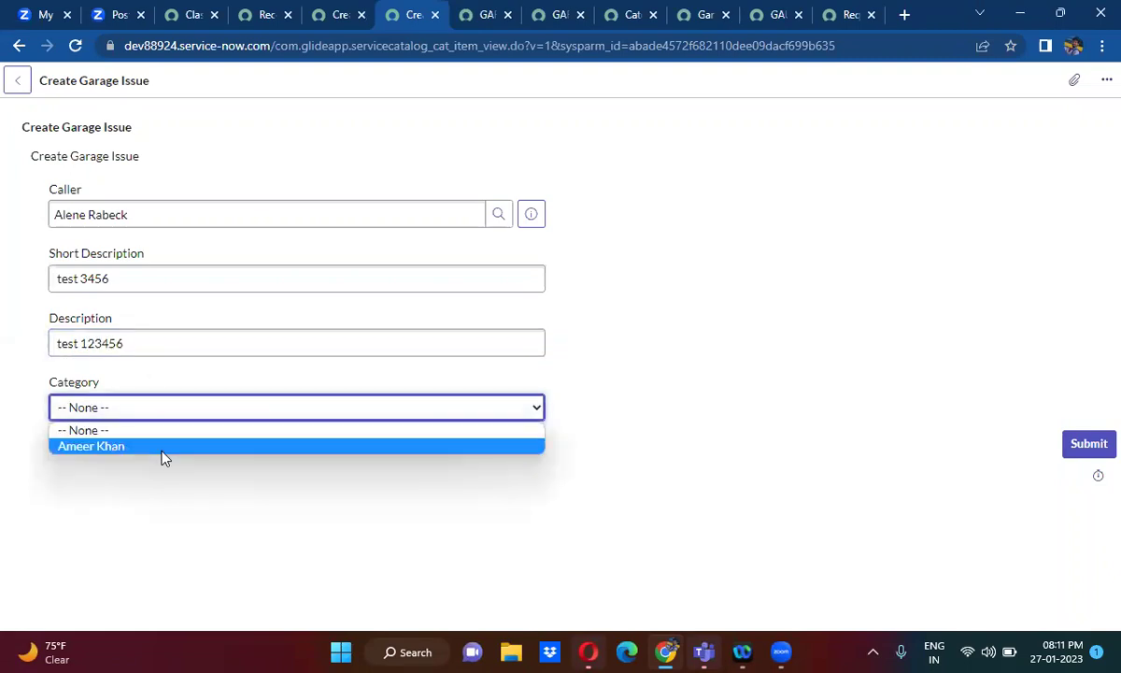
left_click(160, 453)
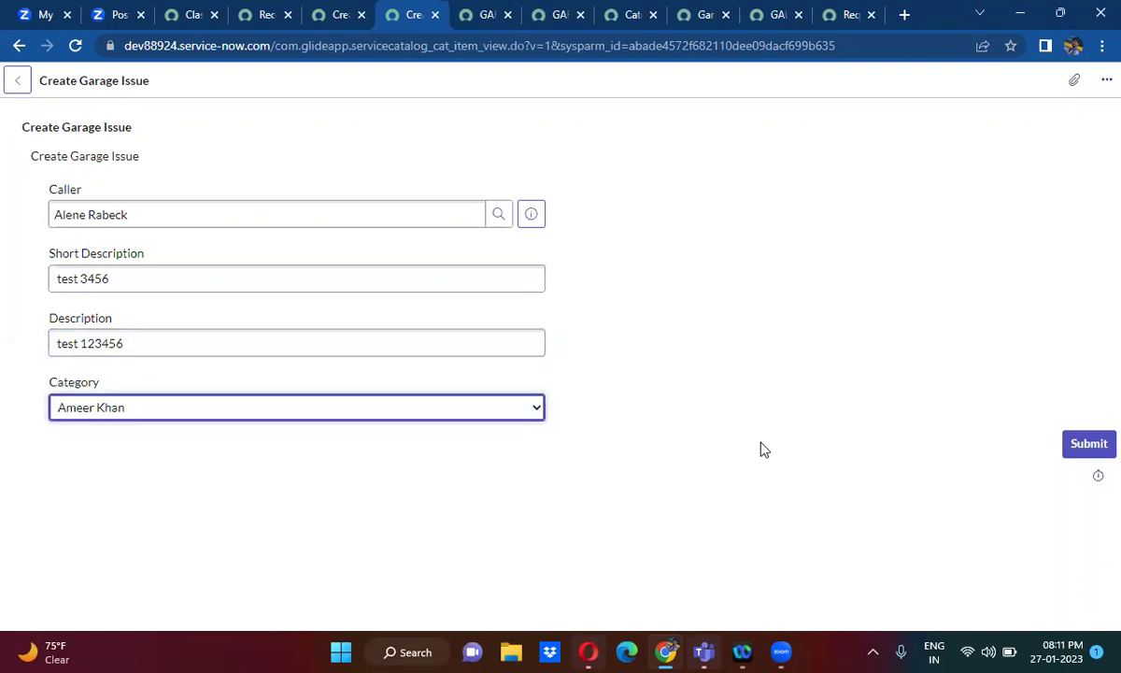
left_click(1092, 446)
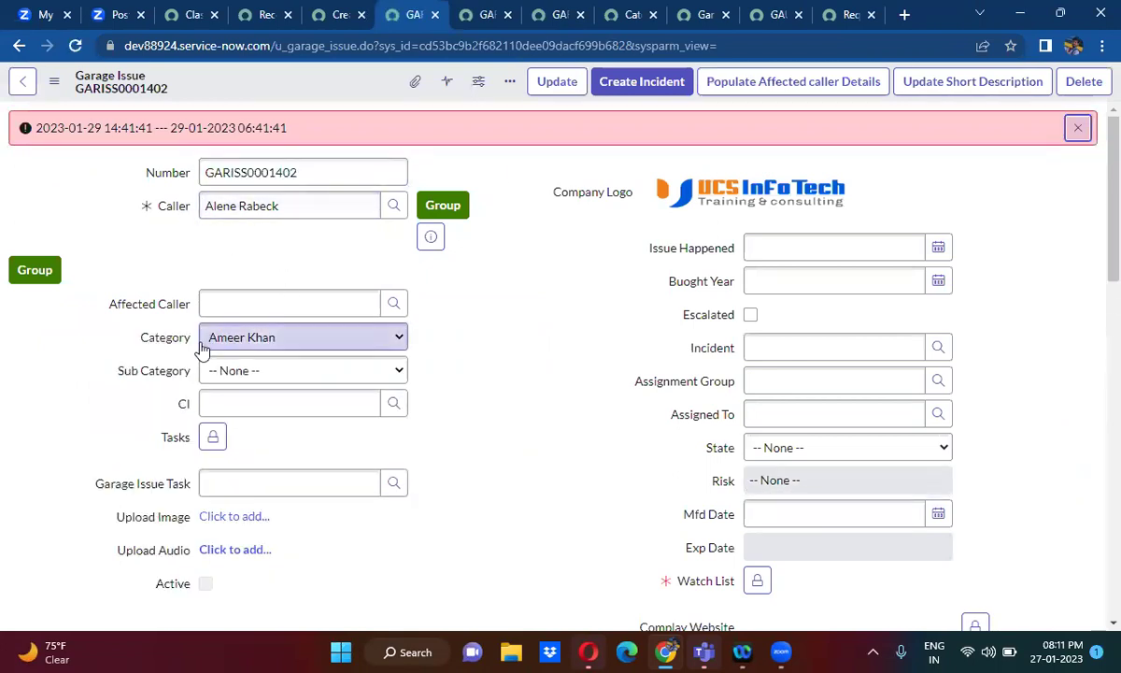
Check the Caller, Category, Short Description and Description fields on the generated Garage Issue record, and go back to the previous page.
scroll(505, 509, "down", 1)
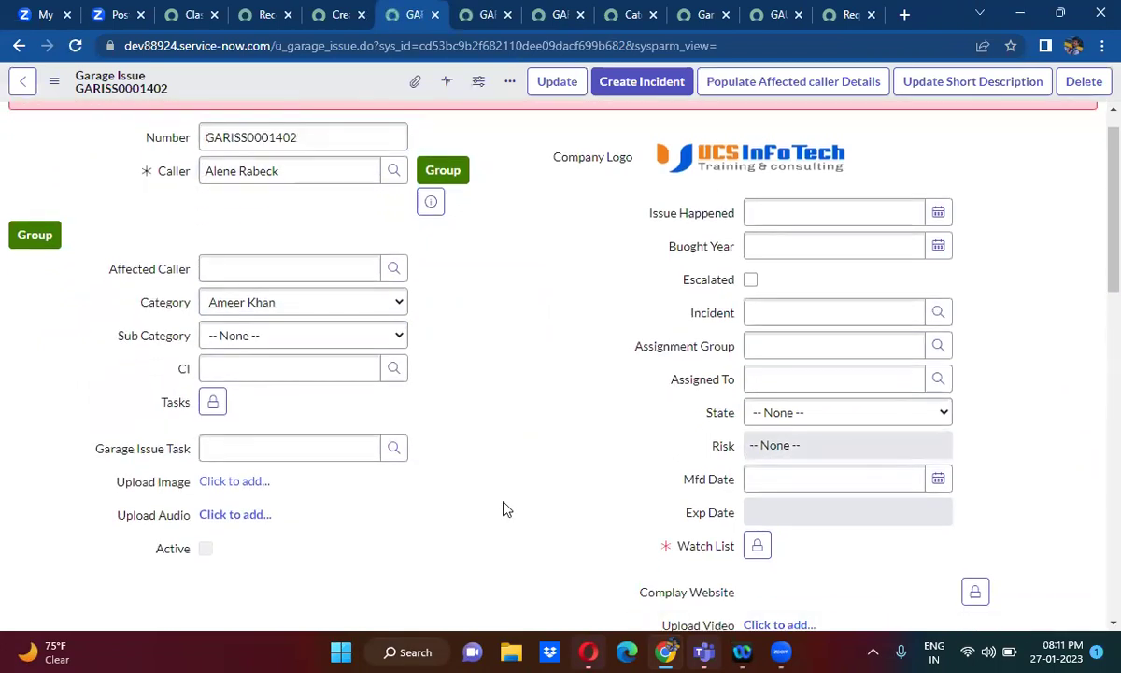
scroll(504, 510, "down", 5)
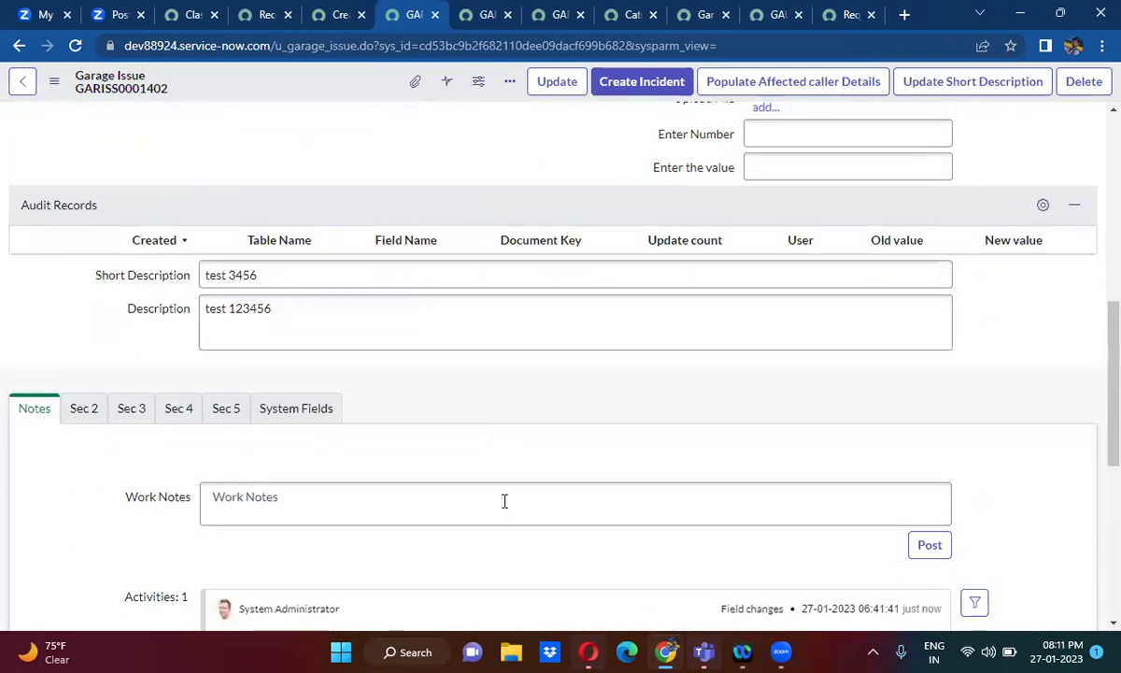
scroll(504, 505, "up", 6)
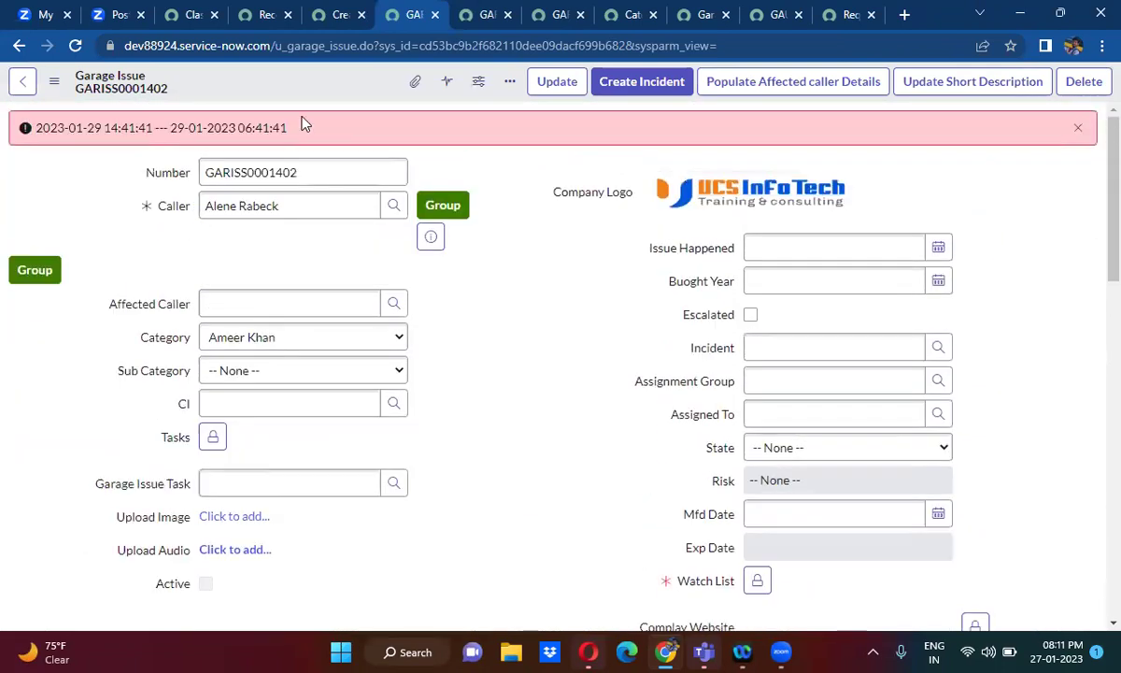
left_click(21, 46)
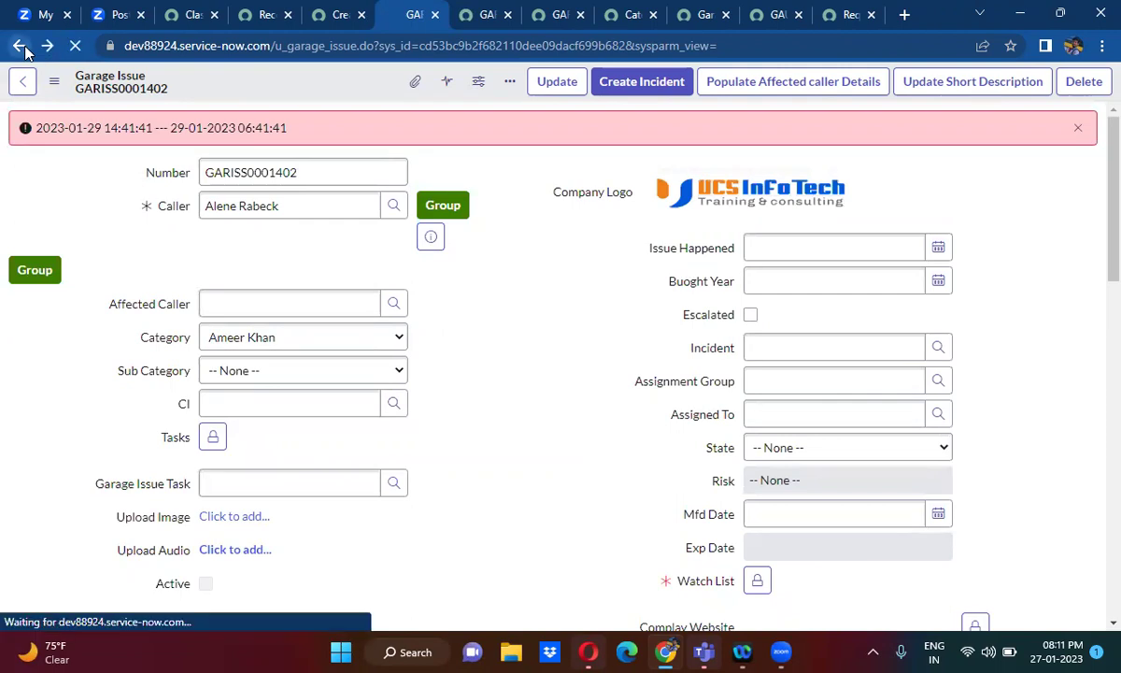